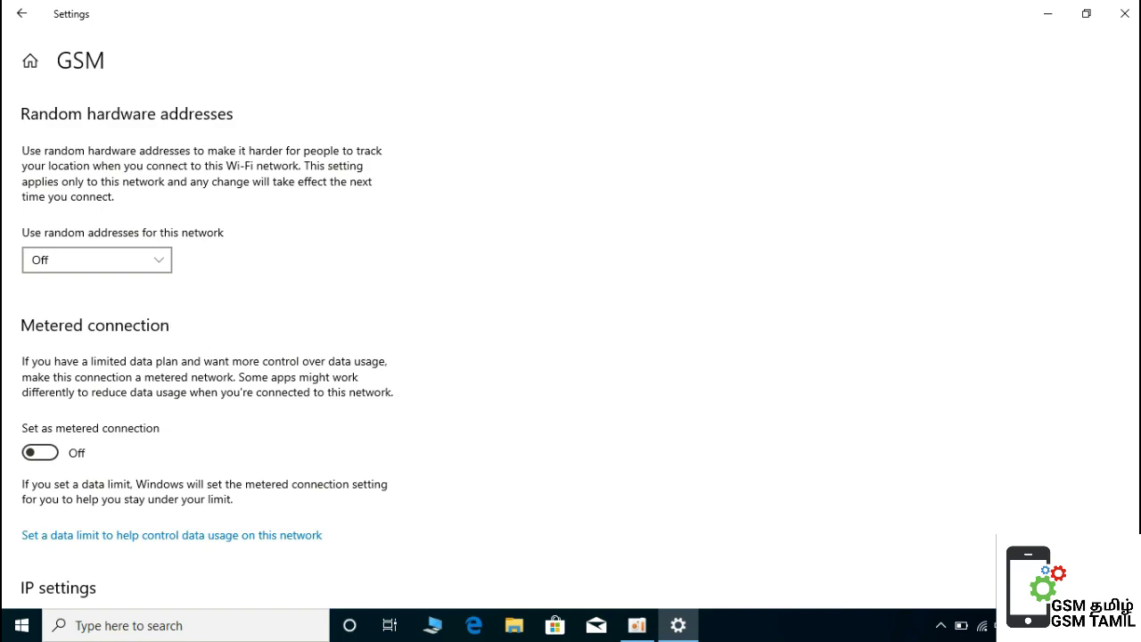
# Turn on the metered connection setting for the GSM Wi-Fi network
pyautogui.click(982, 625)
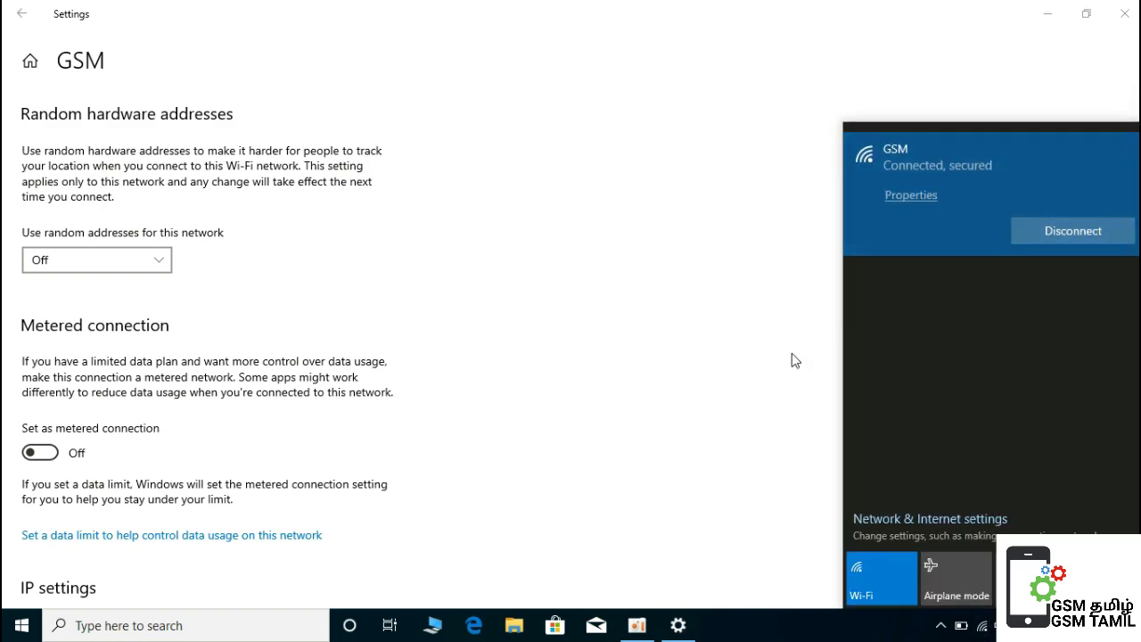
pyautogui.click(674, 318)
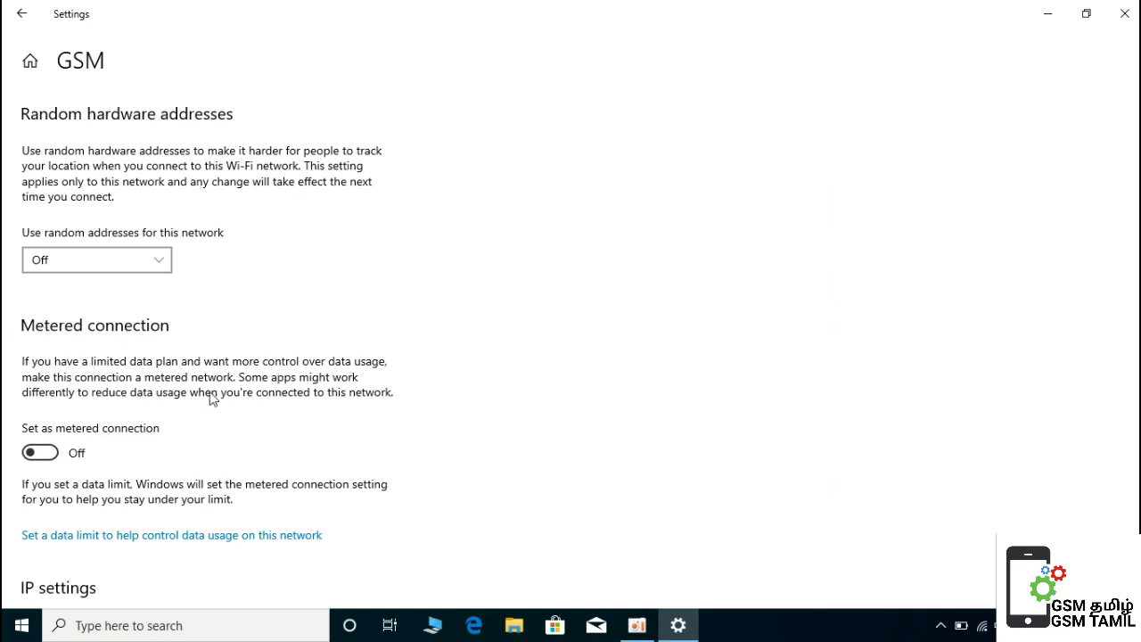
pyautogui.click(40, 452)
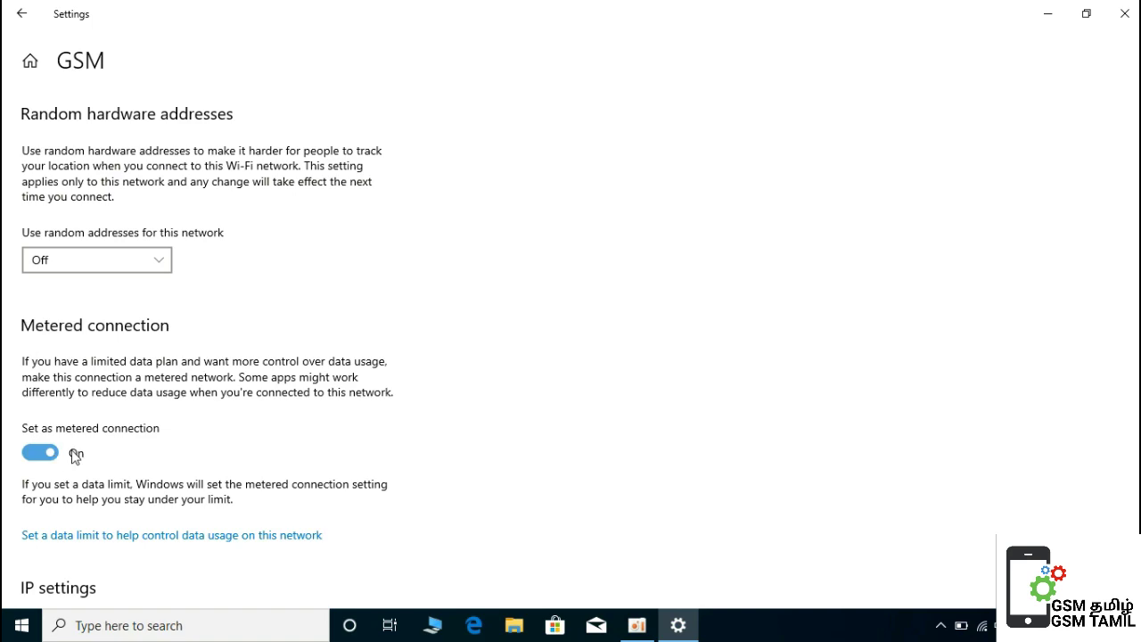
pyautogui.scroll(-3, 70, 456)
# Turn on the metered connection setting for the Ethernet network and close Settings
pyautogui.click(22, 14)
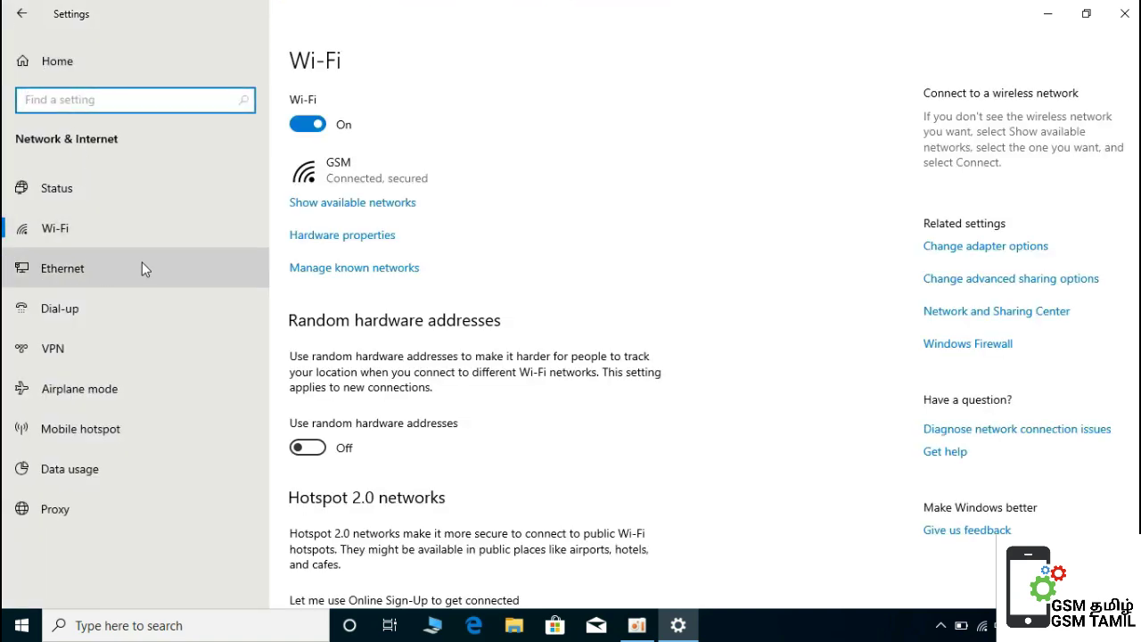
pyautogui.click(74, 270)
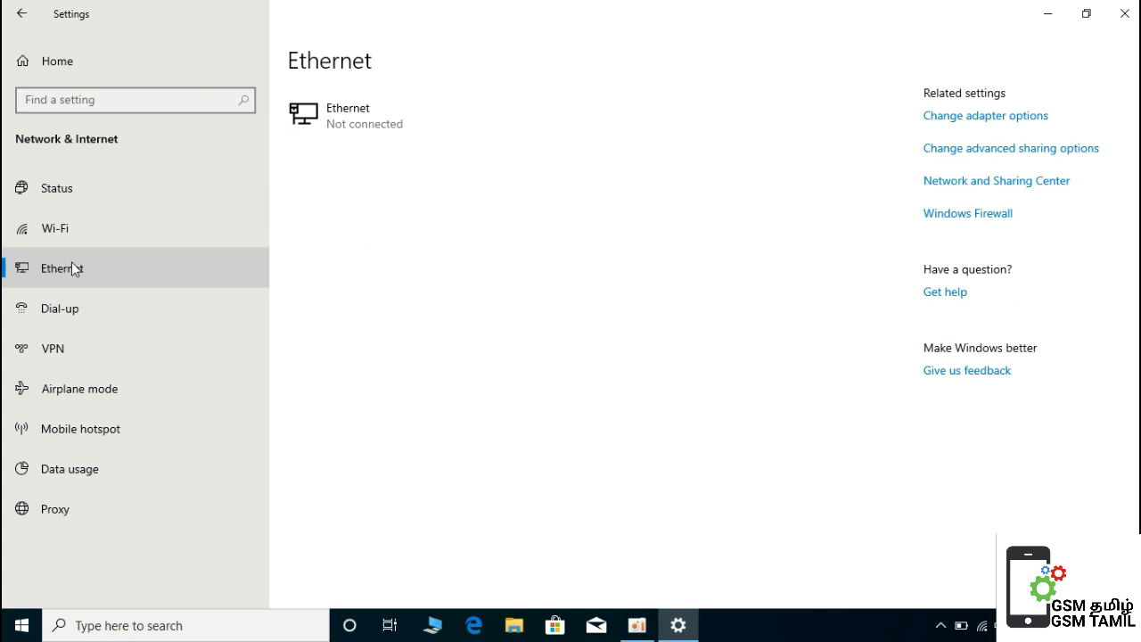
pyautogui.click(362, 145)
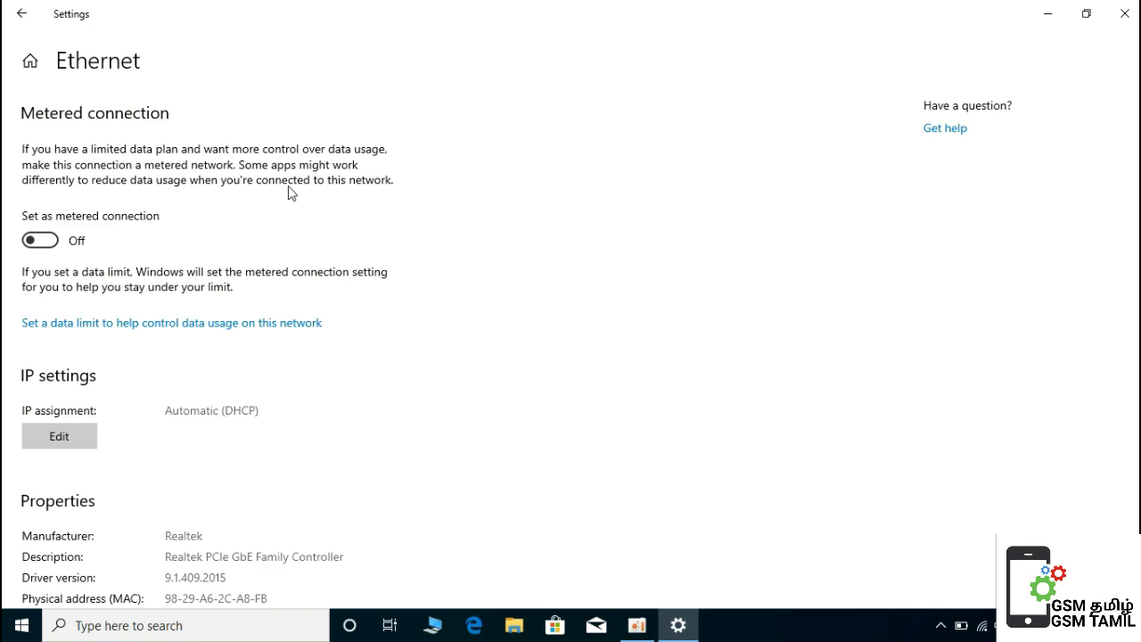
pyautogui.click(51, 244)
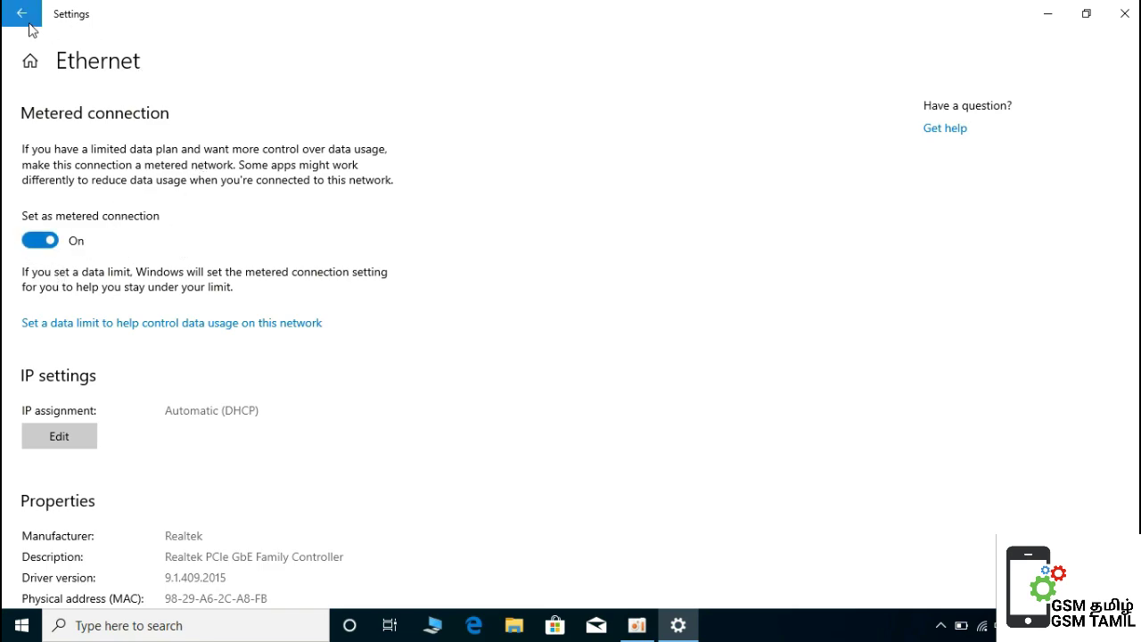
pyautogui.click(1125, 12)
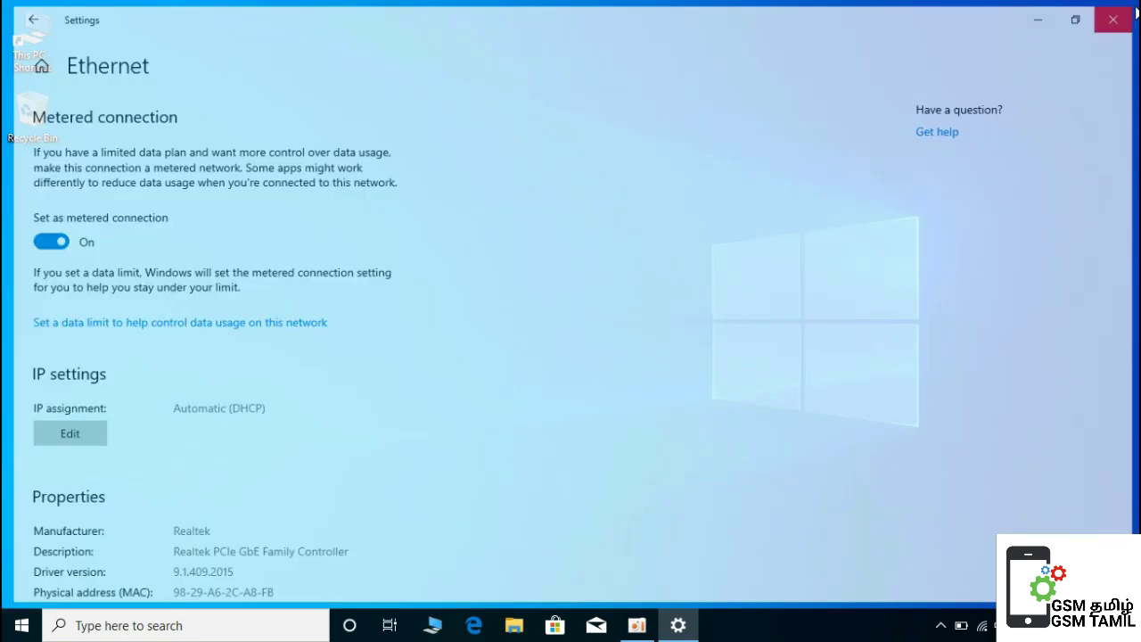
# Search Windows for "computer" and open Computer Management
pyautogui.click(15, 627)
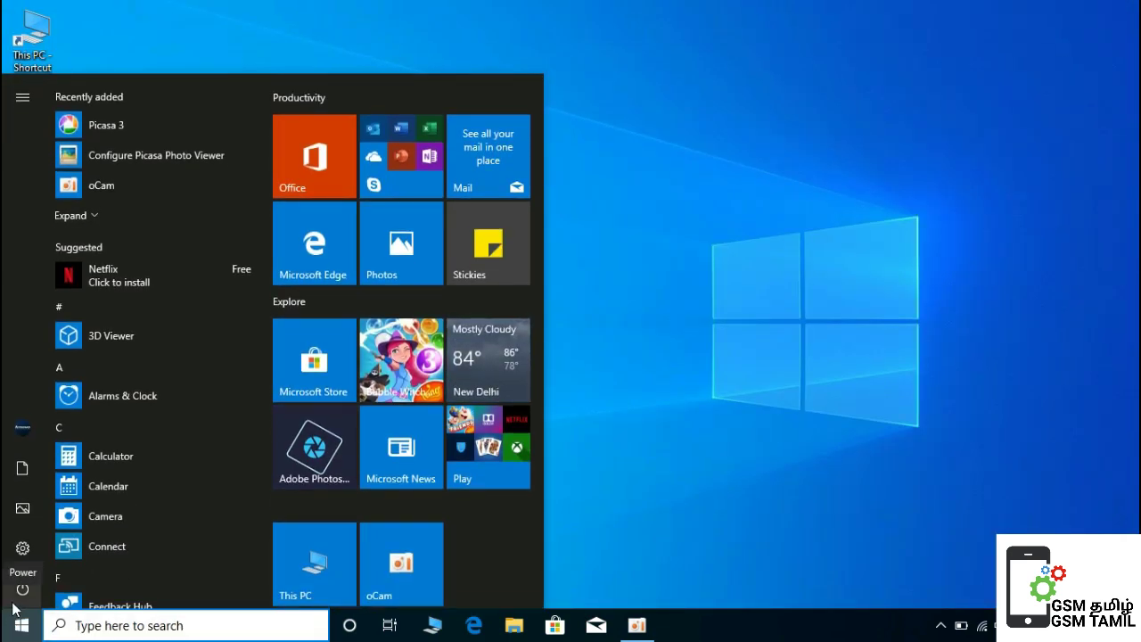
pyautogui.write('c')
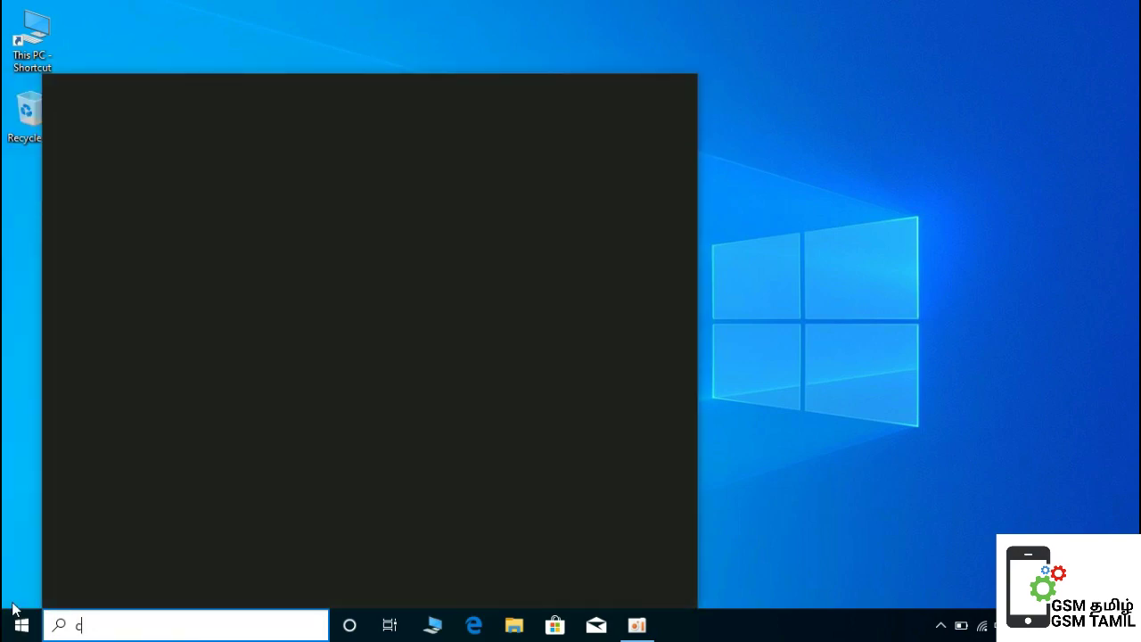
pyautogui.write('ameracomputer')
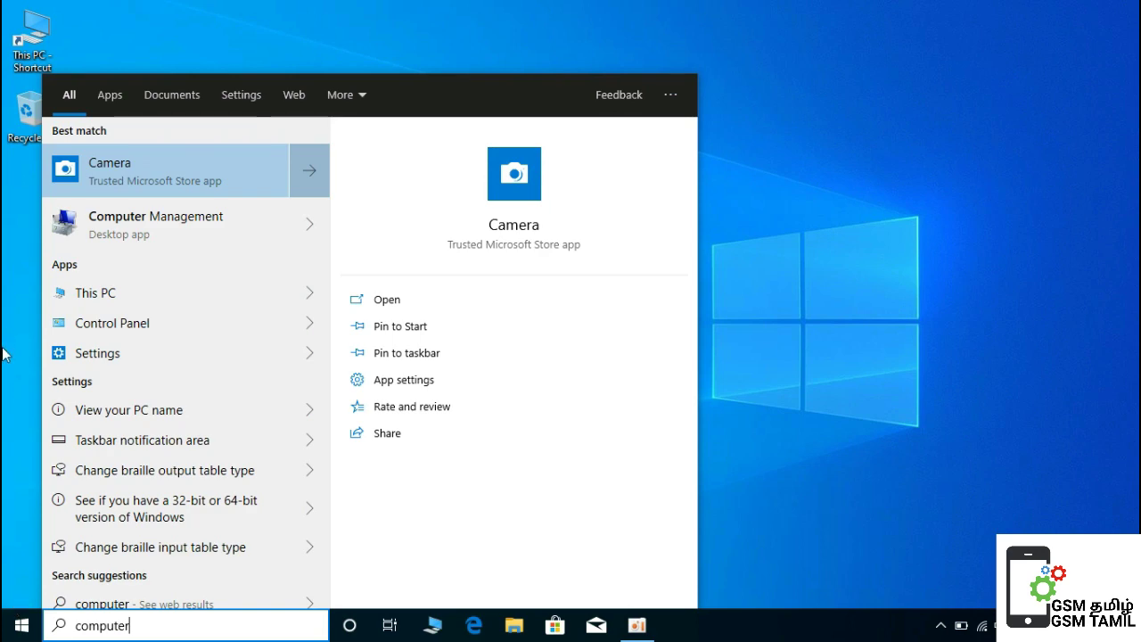
pyautogui.click(113, 231)
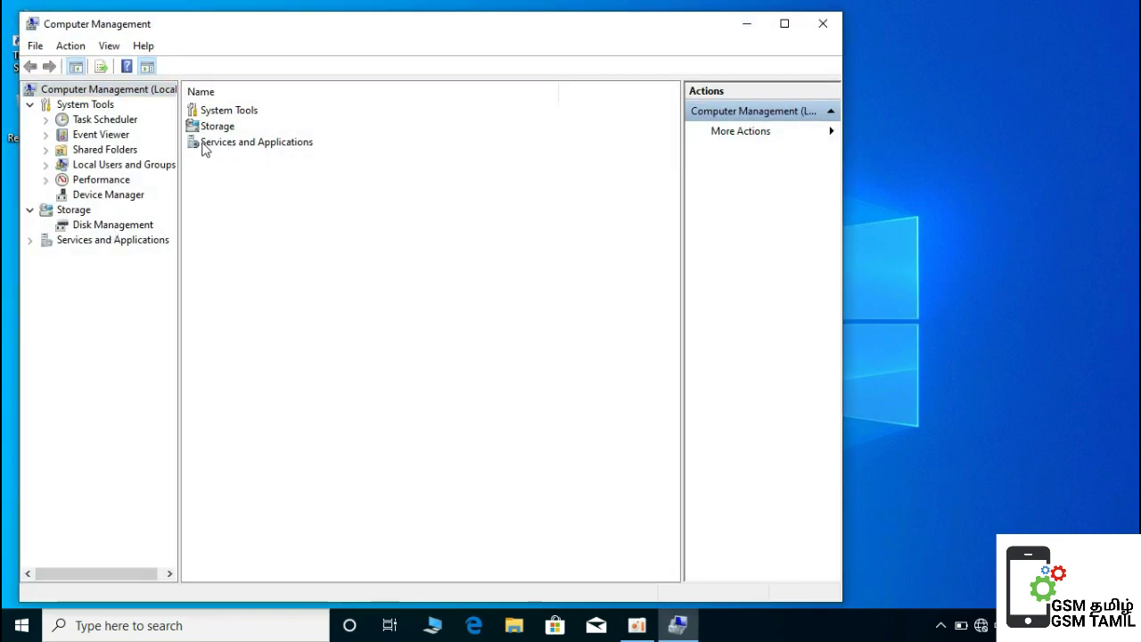
# Open the Services list inside Services and Applications
pyautogui.click(212, 148)
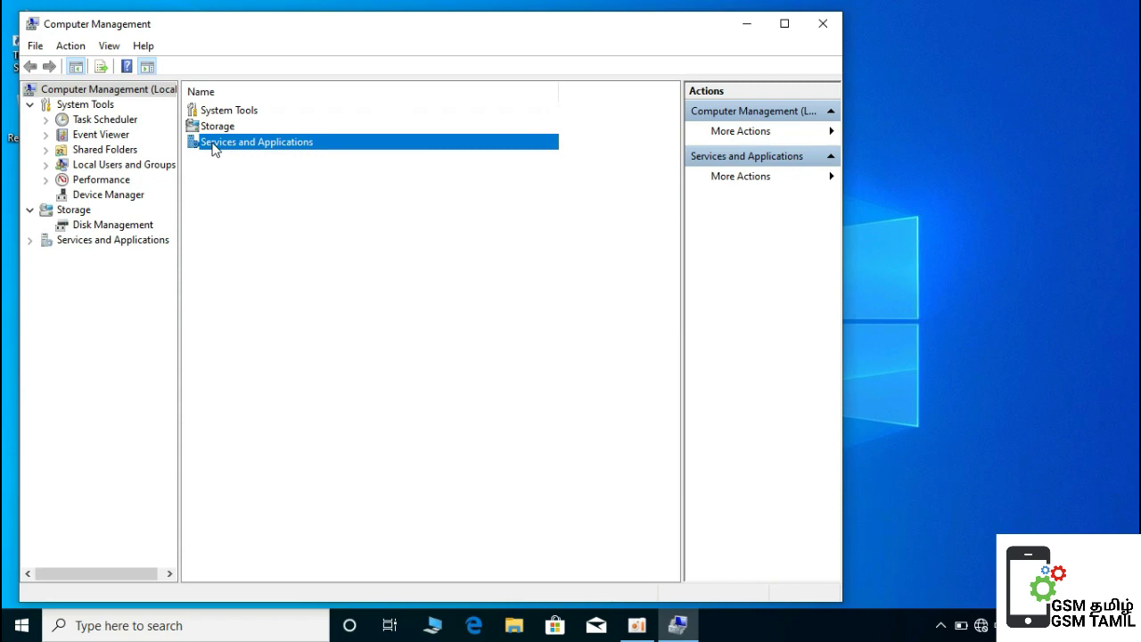
pyautogui.doubleClick(212, 145)
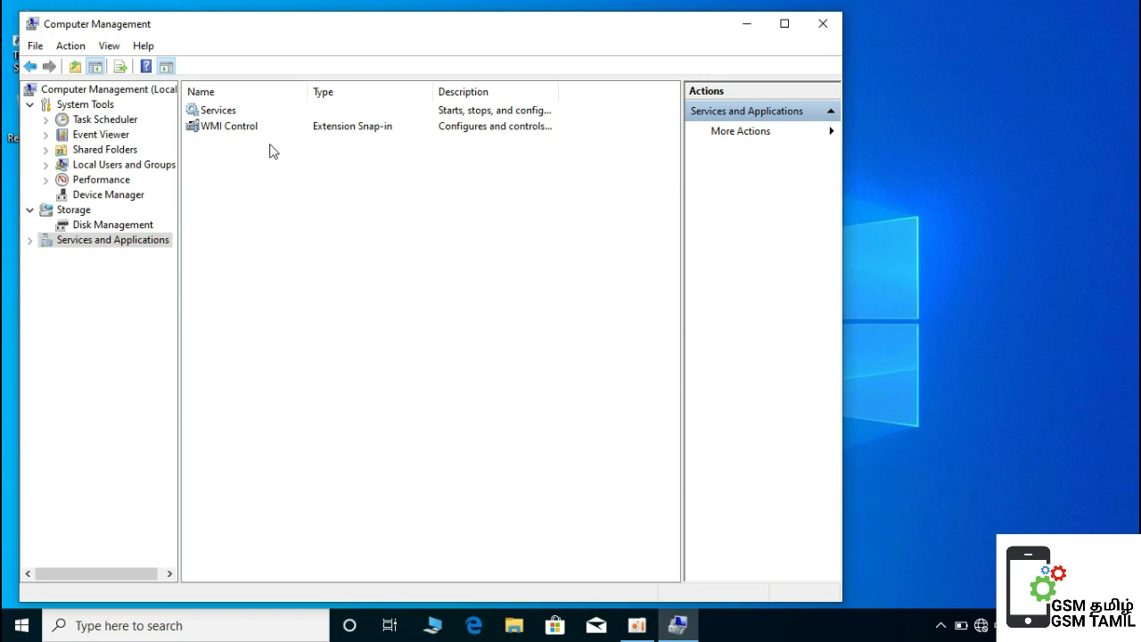
pyautogui.doubleClick(281, 112)
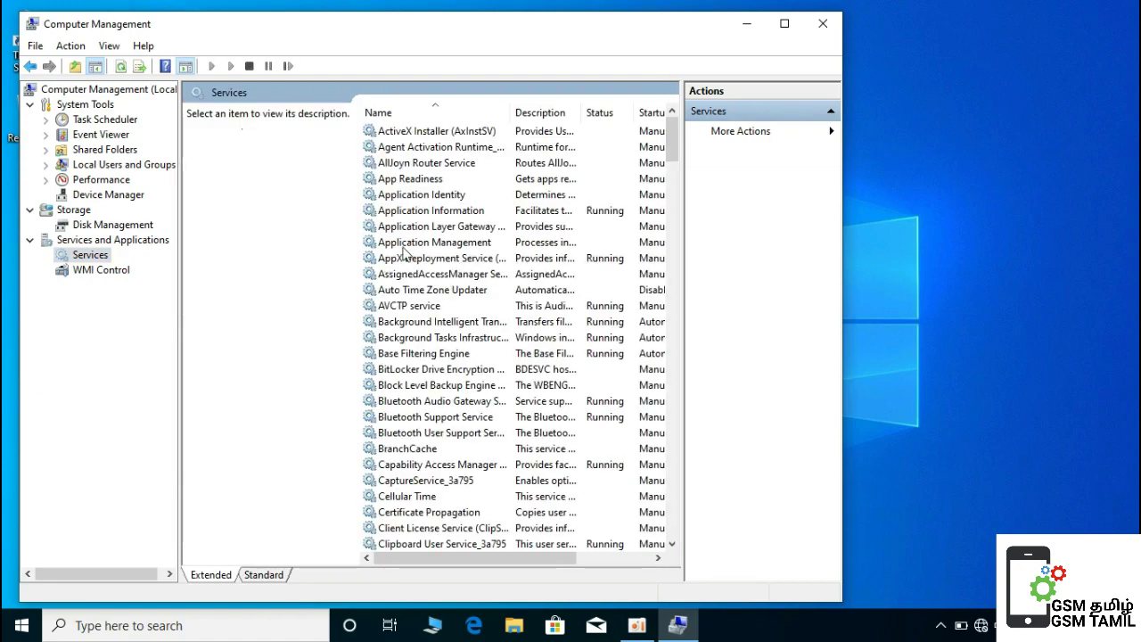
# Find the Windows Update service in the list and open its properties
pyautogui.scroll(-12, 428, 335)
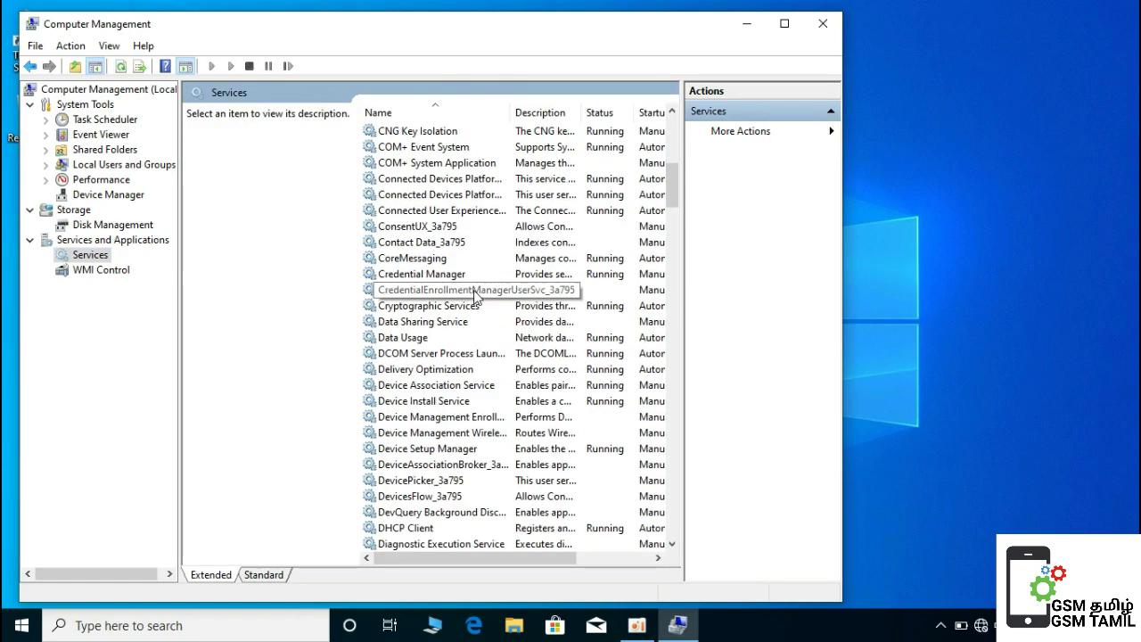
pyautogui.scroll(-20, 475, 297)
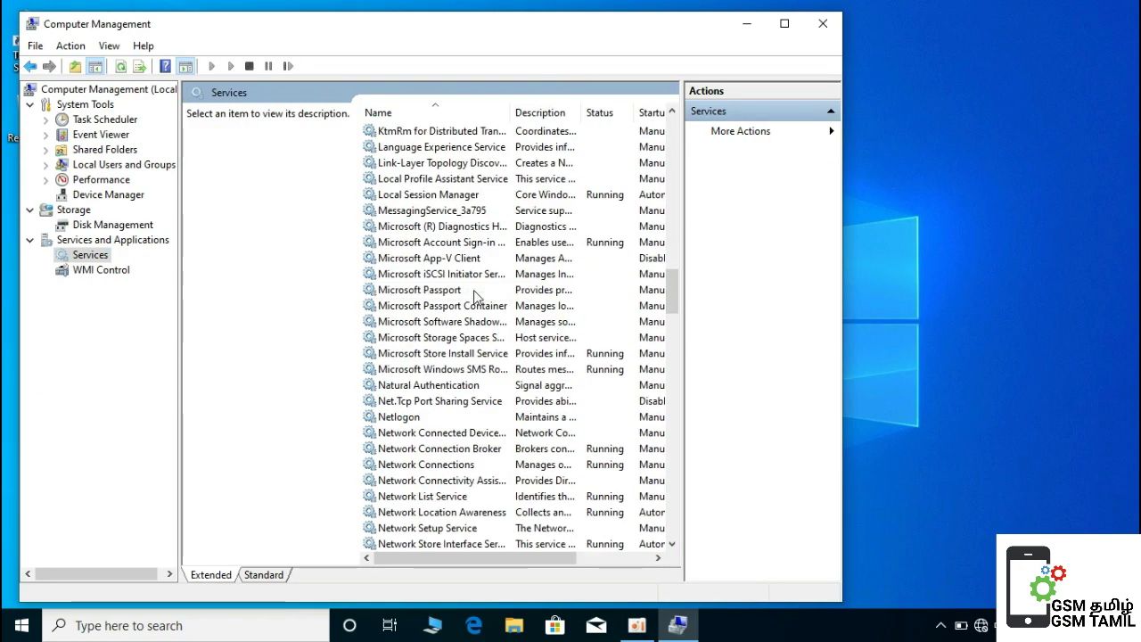
pyautogui.scroll(-14, 475, 297)
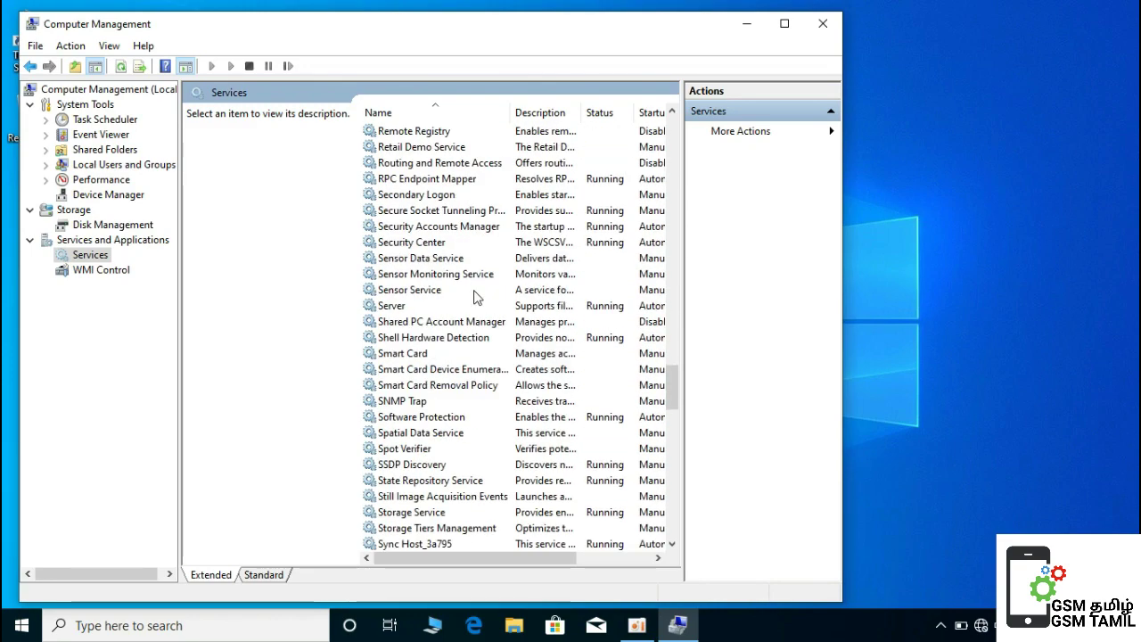
pyautogui.scroll(-16, 475, 297)
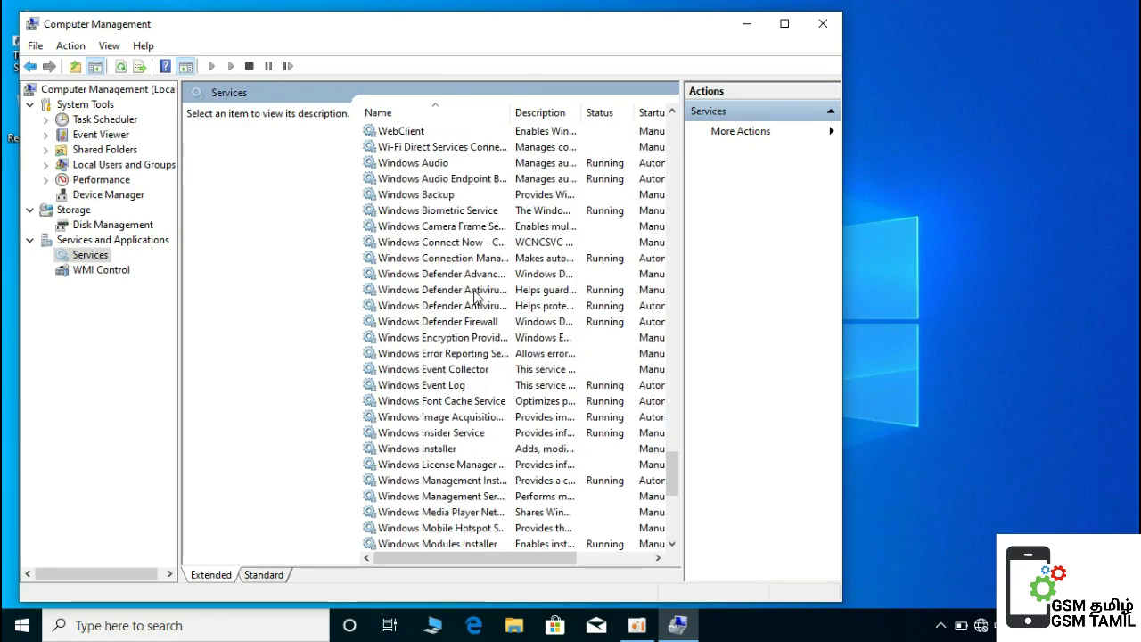
pyautogui.scroll(2, 476, 400)
pyautogui.scroll(-7, 476, 400)
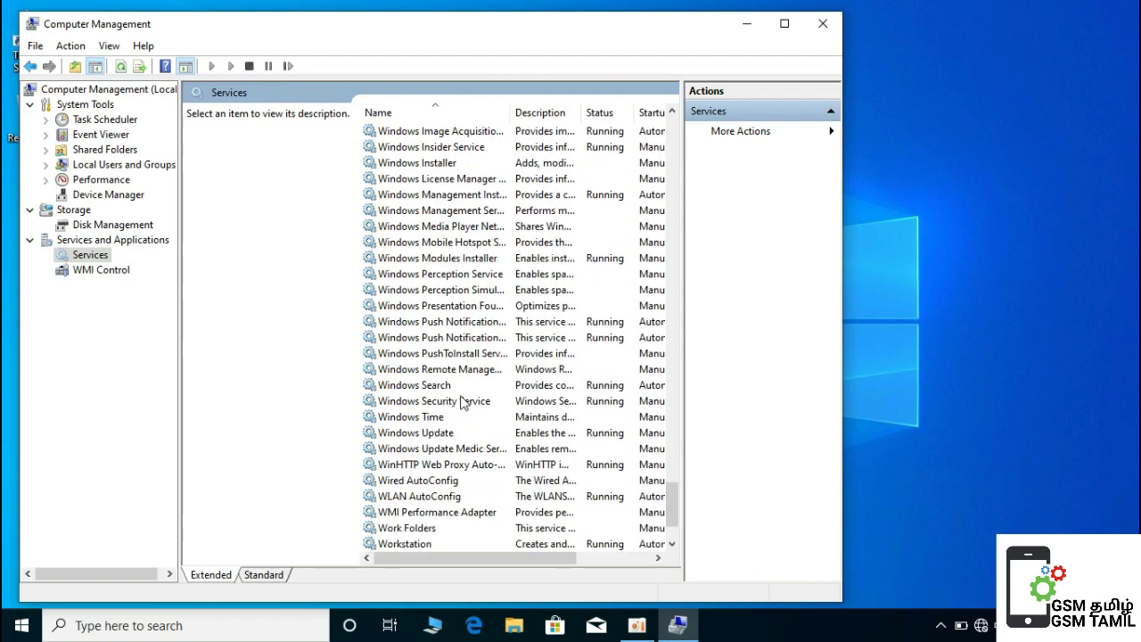
pyautogui.rightClick(428, 437)
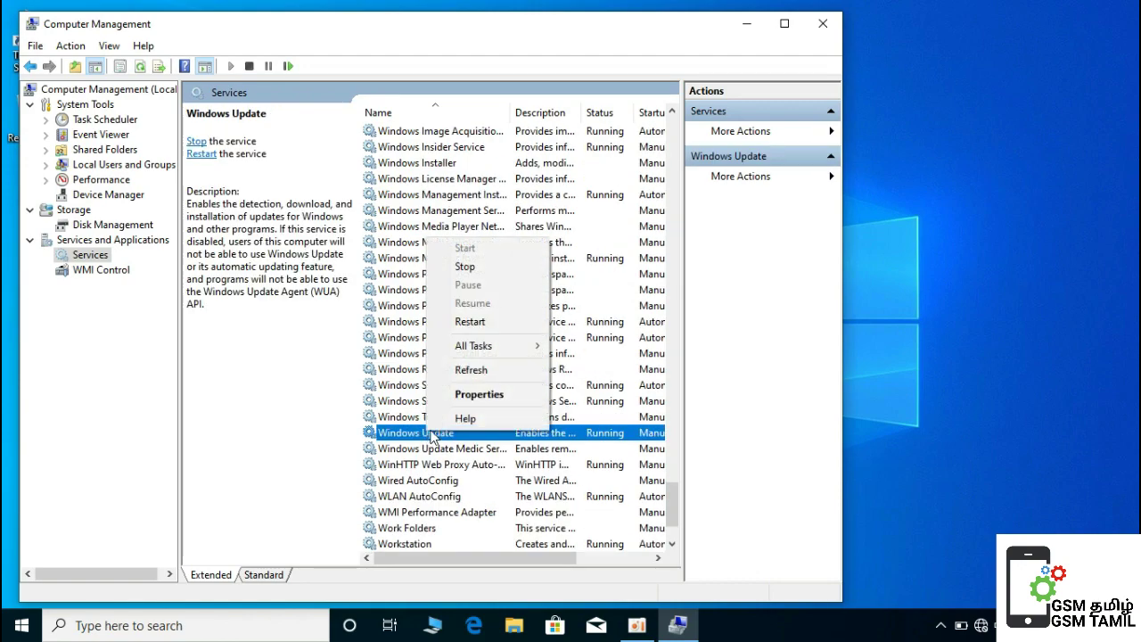
pyautogui.click(499, 399)
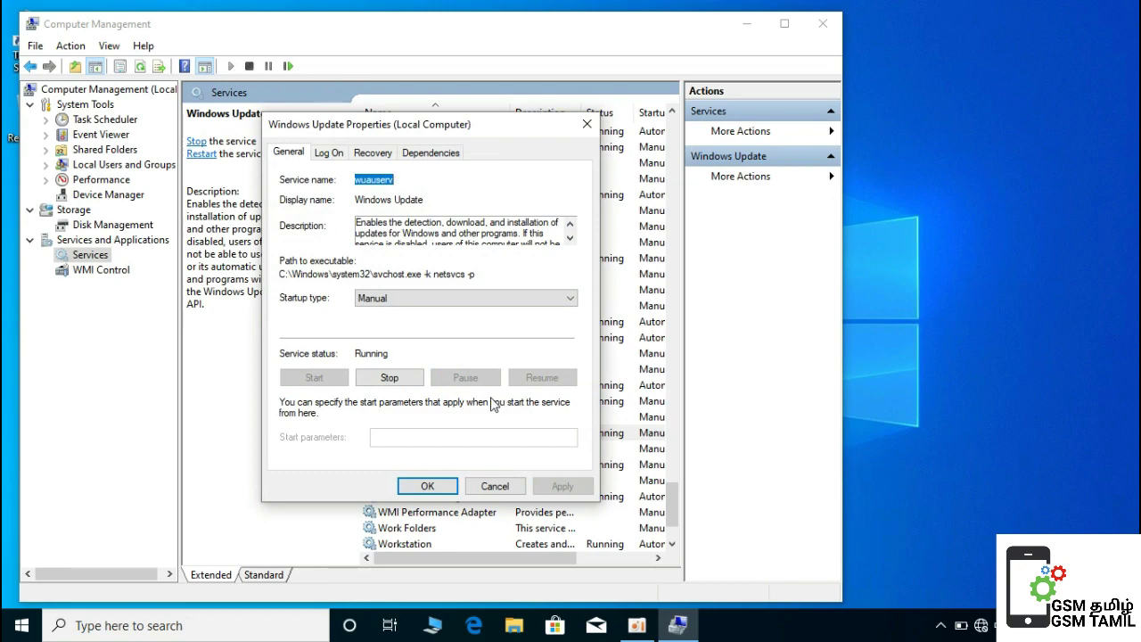
# Set the Windows Update service's startup type to Disabled, apply the change, and close Computer Management
pyautogui.click(489, 299)
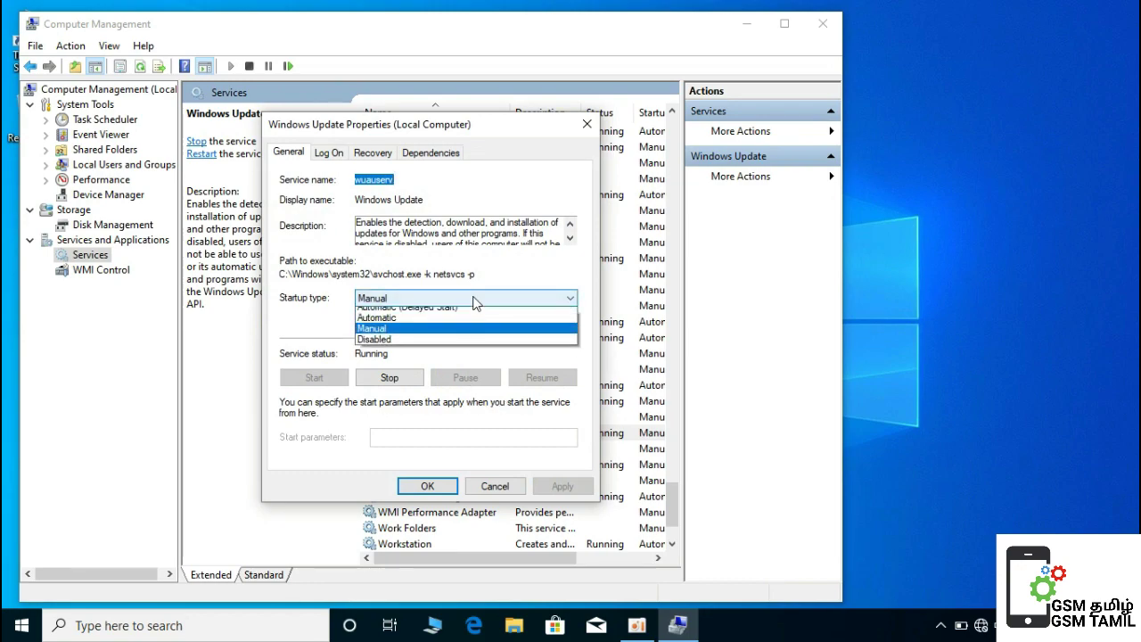
pyautogui.click(380, 346)
pyautogui.click(563, 485)
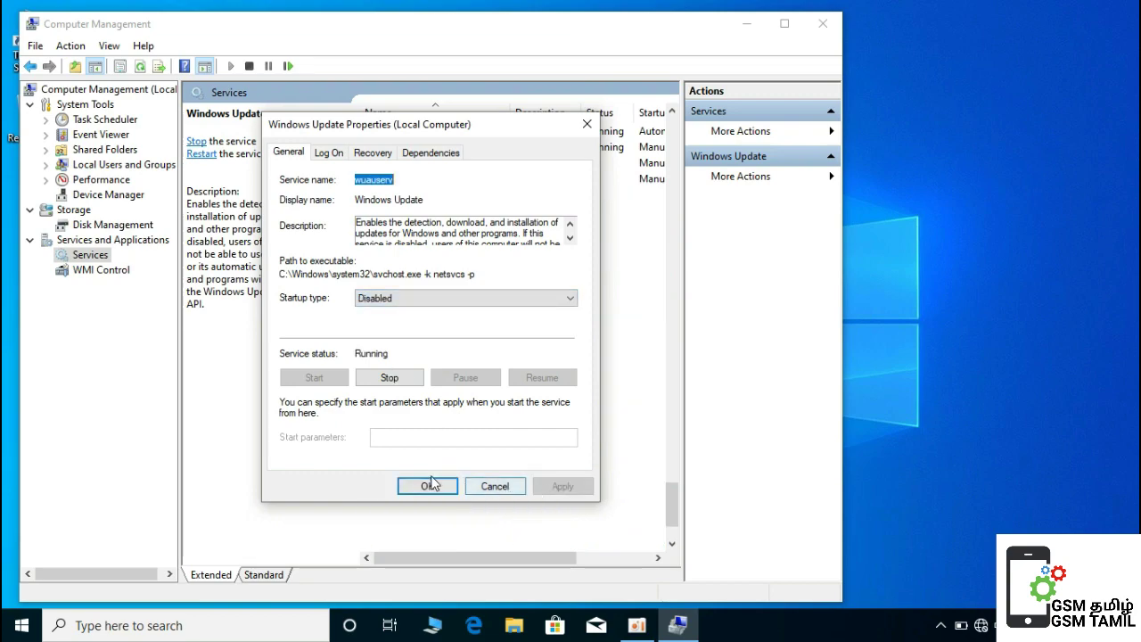
pyautogui.click(427, 486)
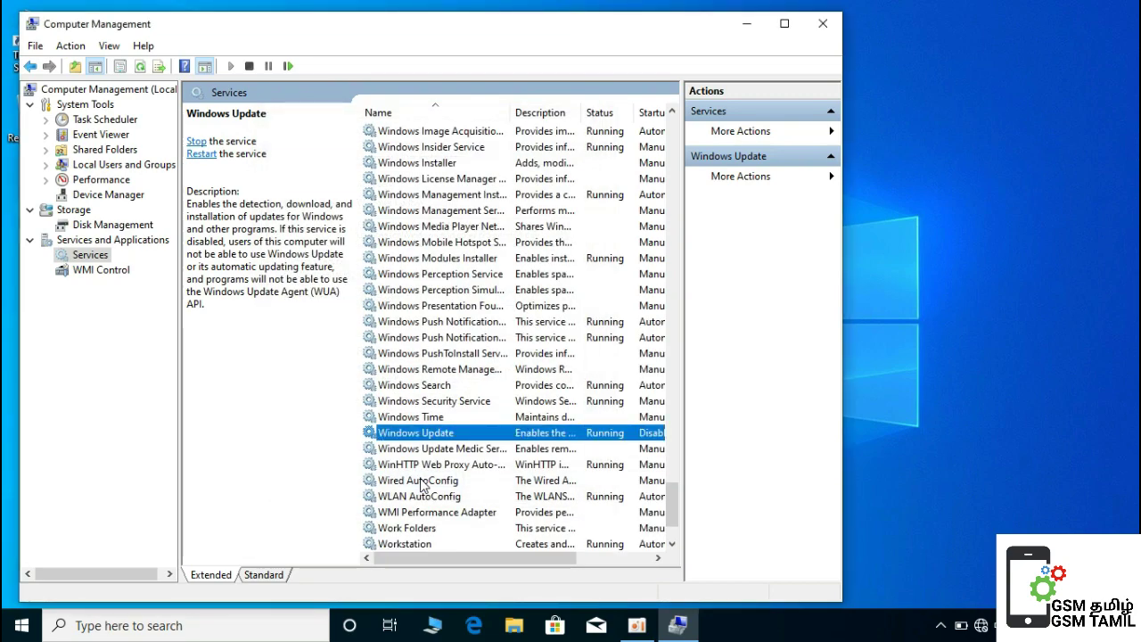
pyautogui.click(818, 24)
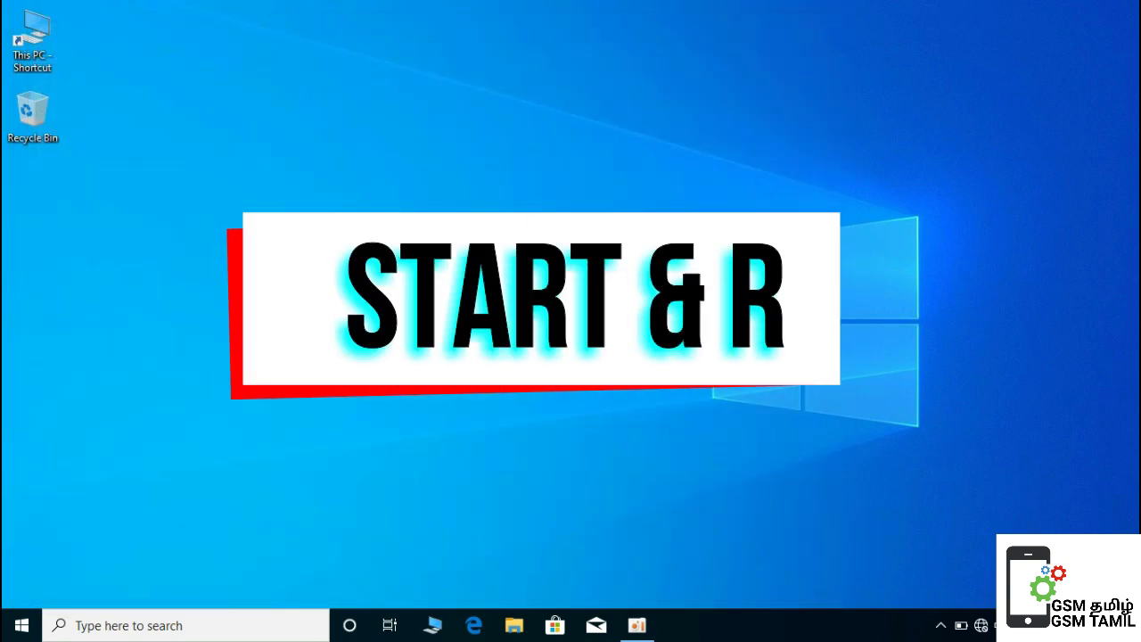
# Open the Local Group Policy Editor by running gpedit.msc
pyautogui.press('super+r')
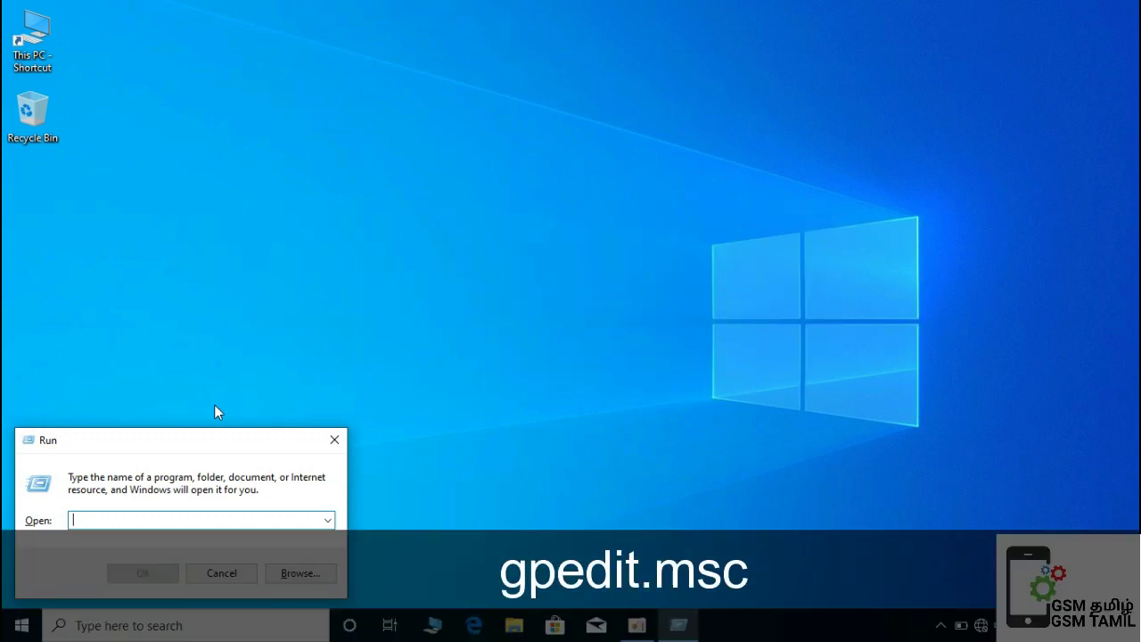
pyautogui.write('gp')
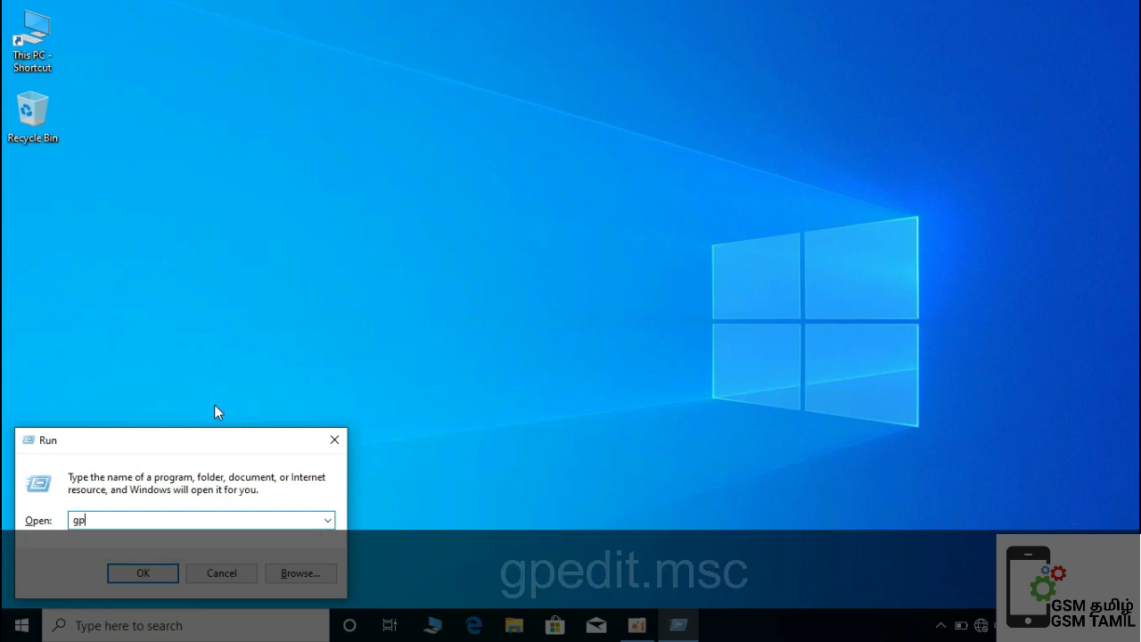
pyautogui.write('e')
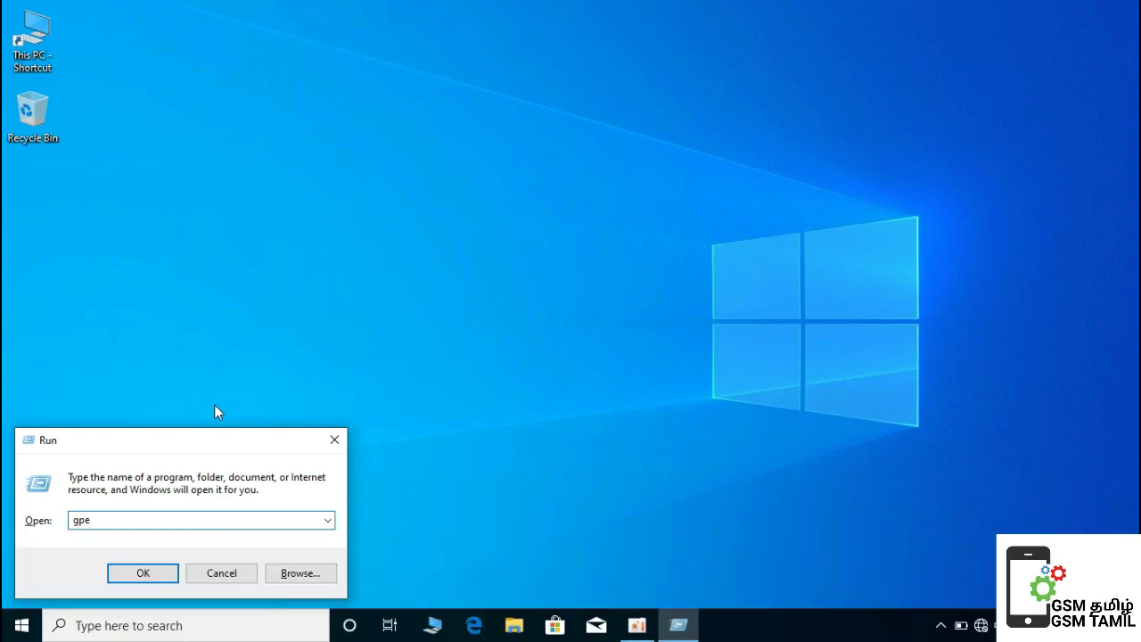
pyautogui.write('dit.msc')
pyautogui.click(139, 575)
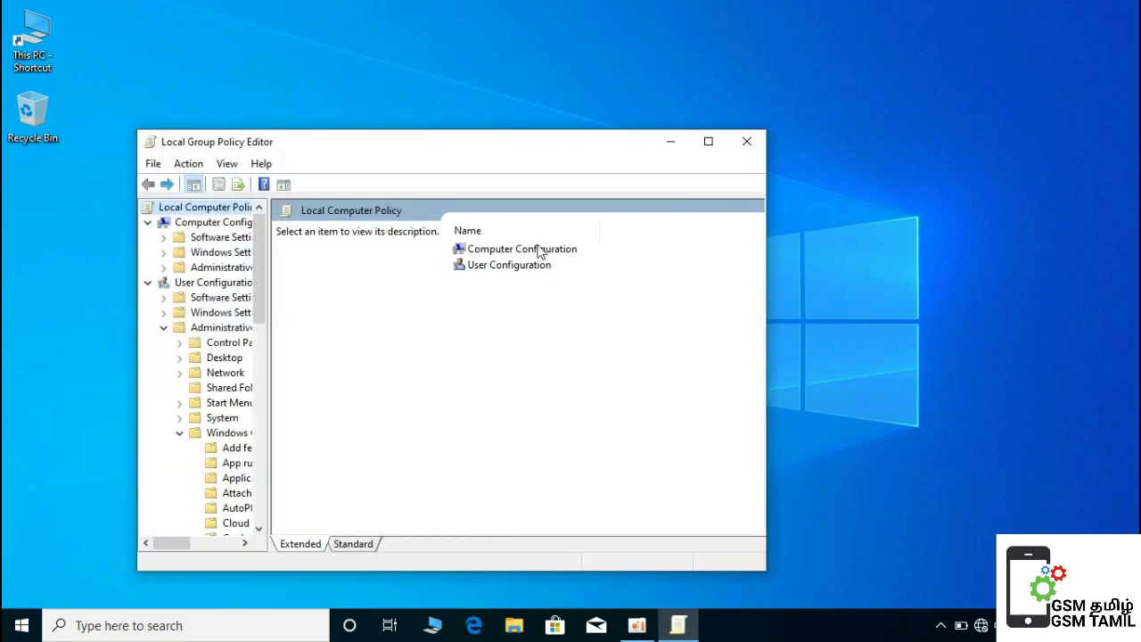
# Open the Windows Components folder under Computer Configuration's Administrative Templates
pyautogui.click(540, 252)
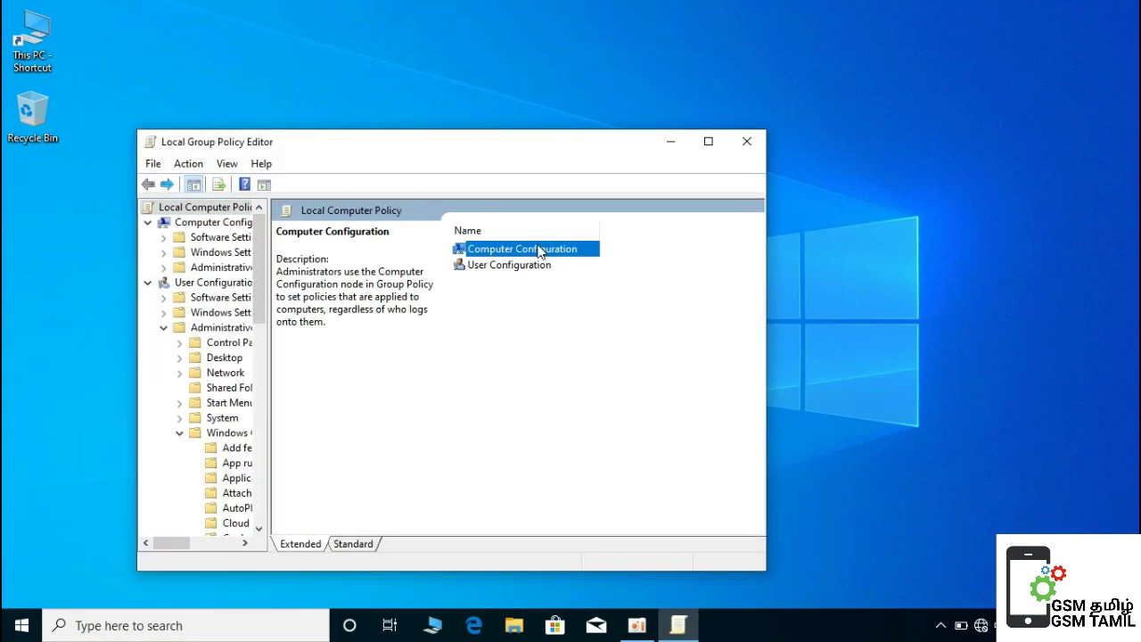
pyautogui.click(527, 269)
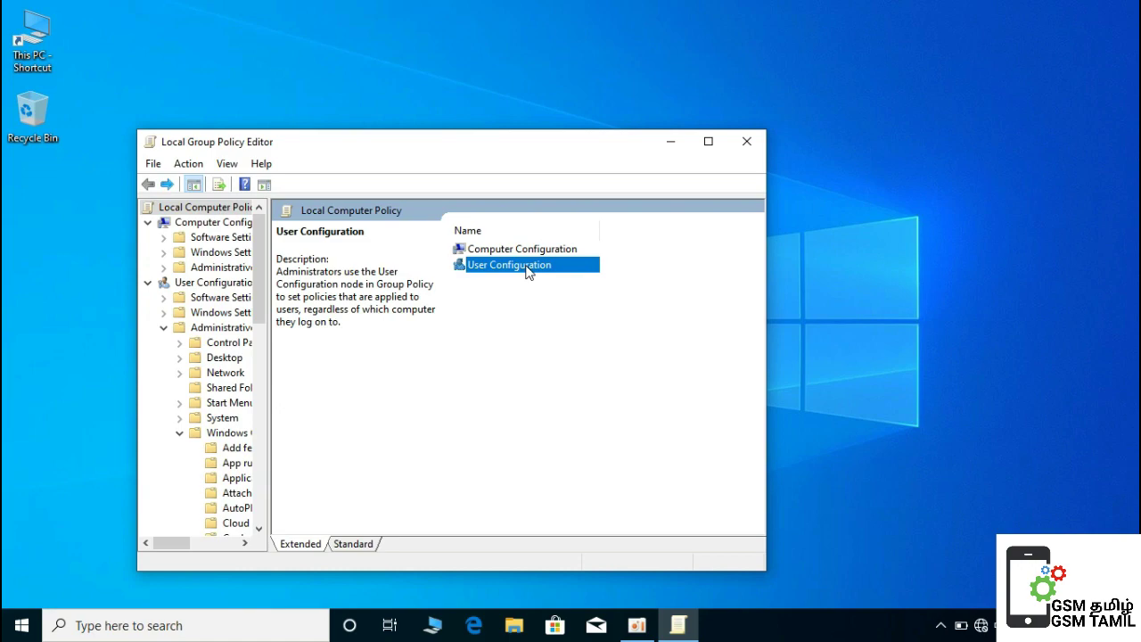
pyautogui.doubleClick(527, 250)
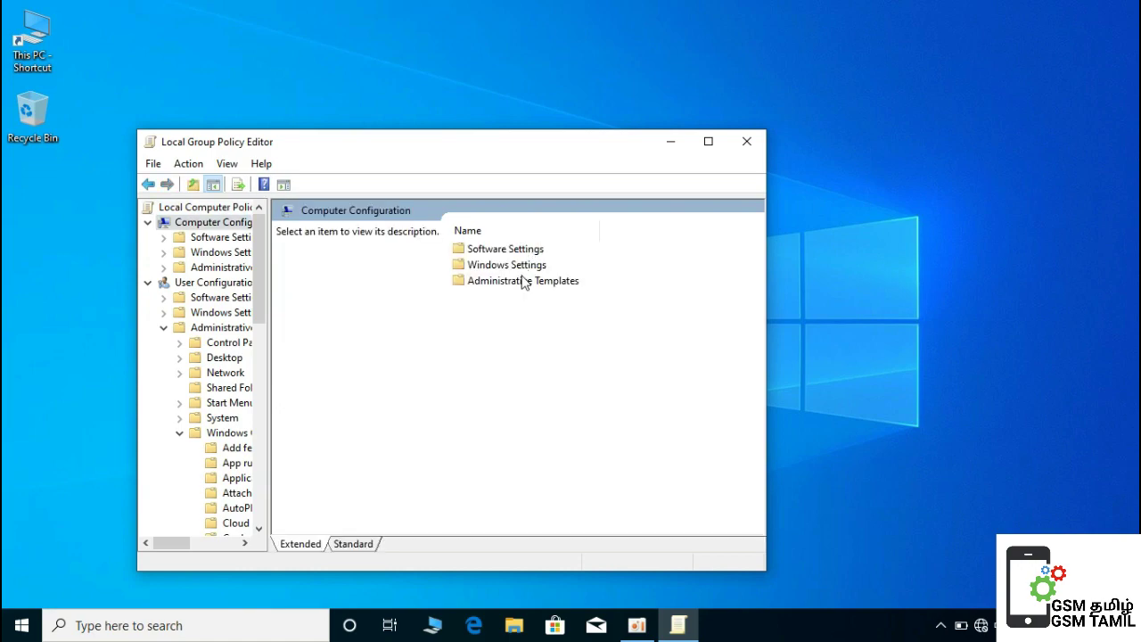
pyautogui.doubleClick(505, 283)
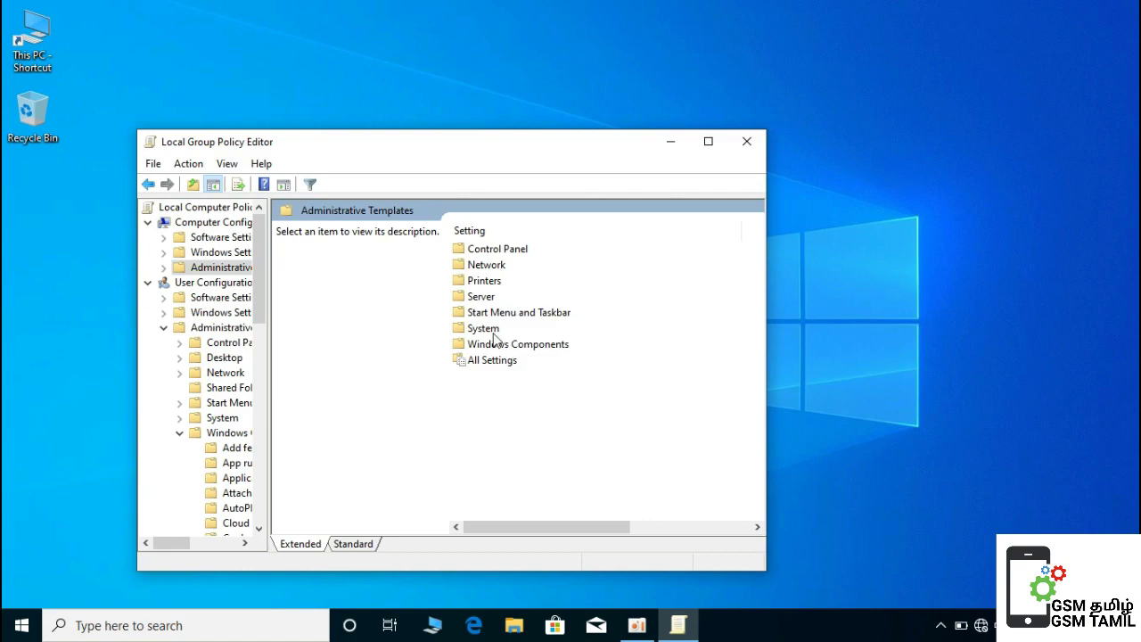
pyautogui.doubleClick(505, 346)
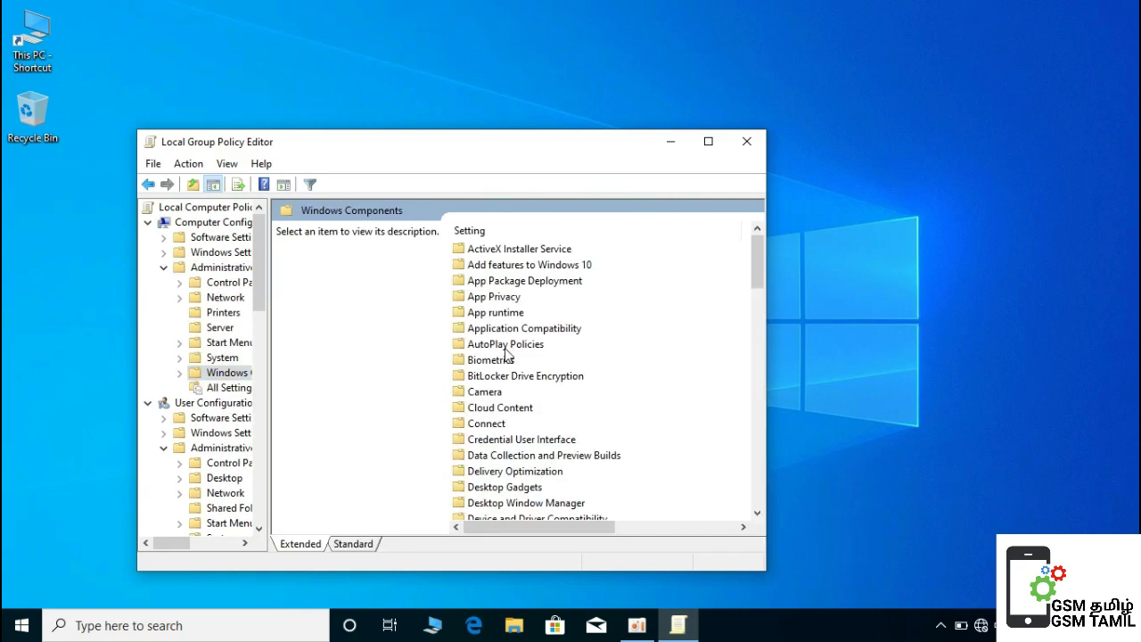
# Find the Windows Update folder within Windows Components and open it
pyautogui.scroll(-5, 654, 349)
pyautogui.scroll(-4, 564, 400)
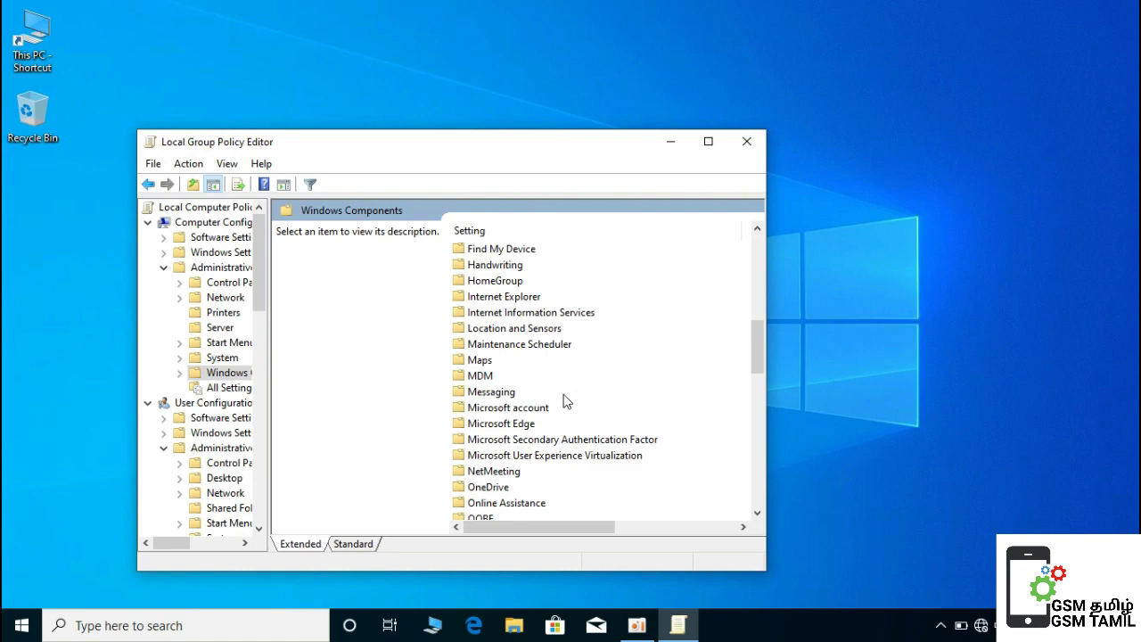
pyautogui.scroll(-2, 537, 410)
pyautogui.scroll(-9, 538, 410)
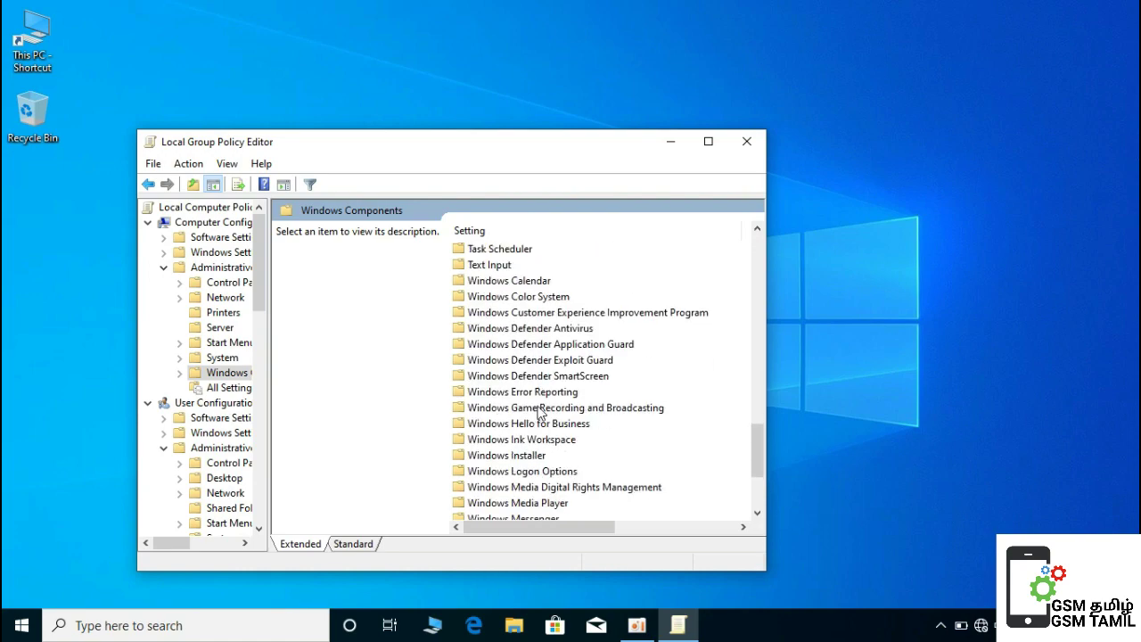
pyautogui.scroll(-3, 521, 501)
pyautogui.click(524, 489)
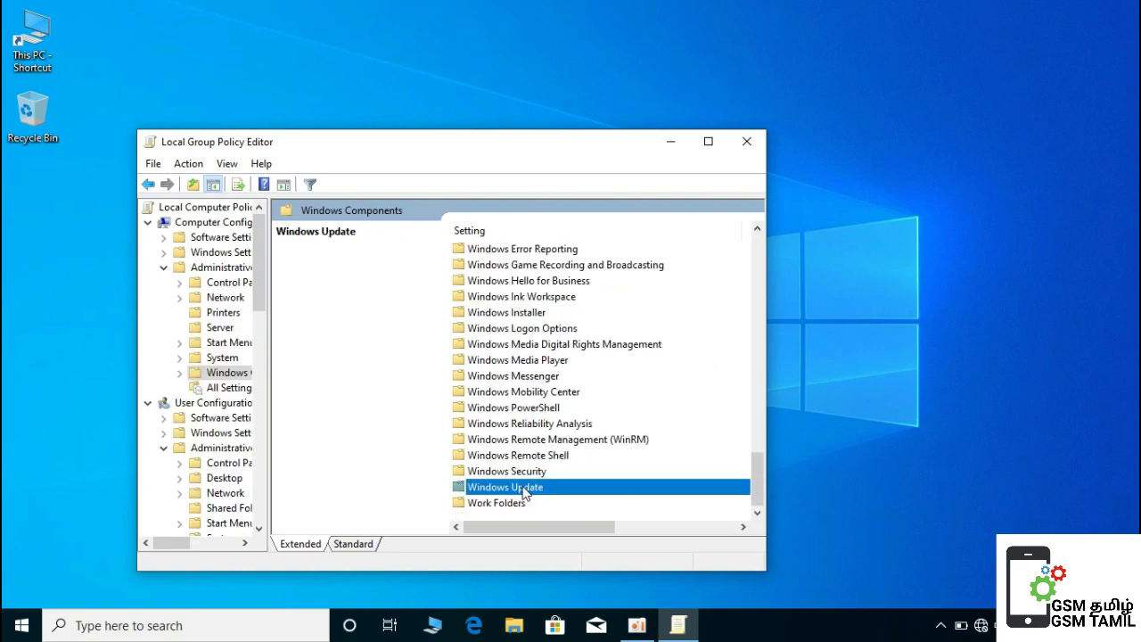
pyautogui.doubleClick(524, 489)
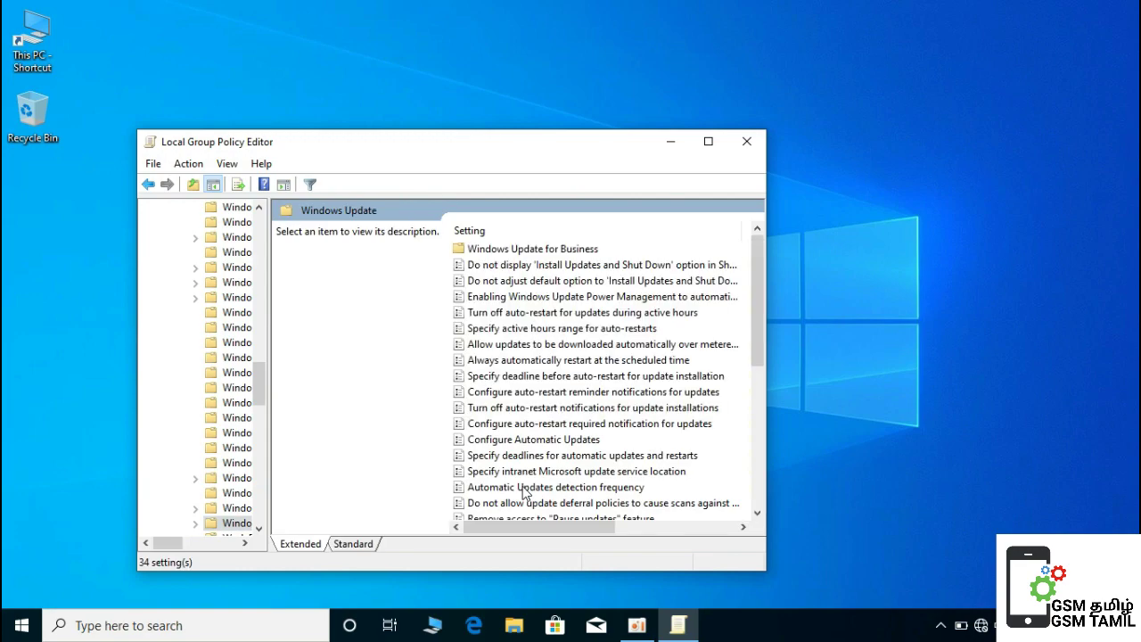
# Find the Configure Automatic Updates policy among the Windows Update settings and open it for editing
pyautogui.click(584, 361)
pyautogui.scroll(-6, 583, 363)
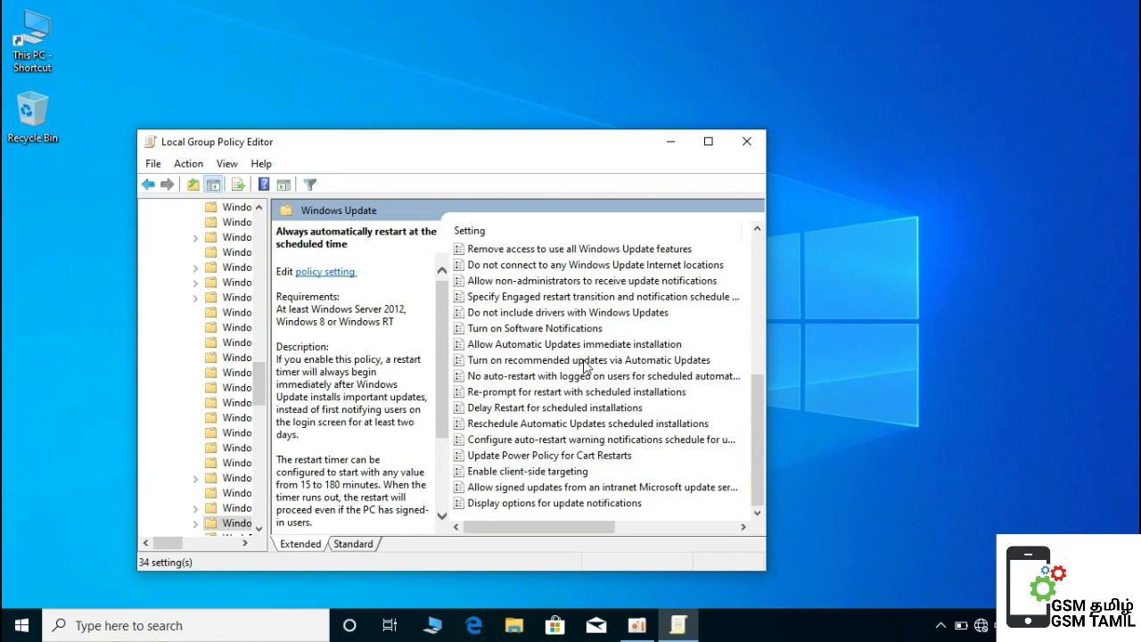
pyautogui.scroll(4, 576, 456)
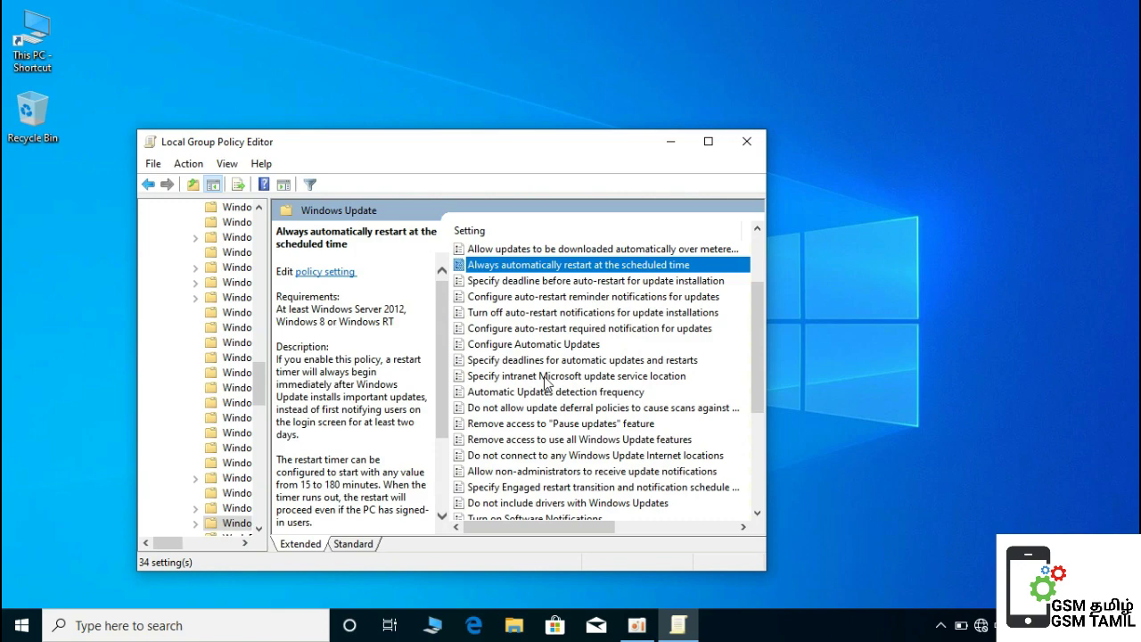
pyautogui.click(475, 350)
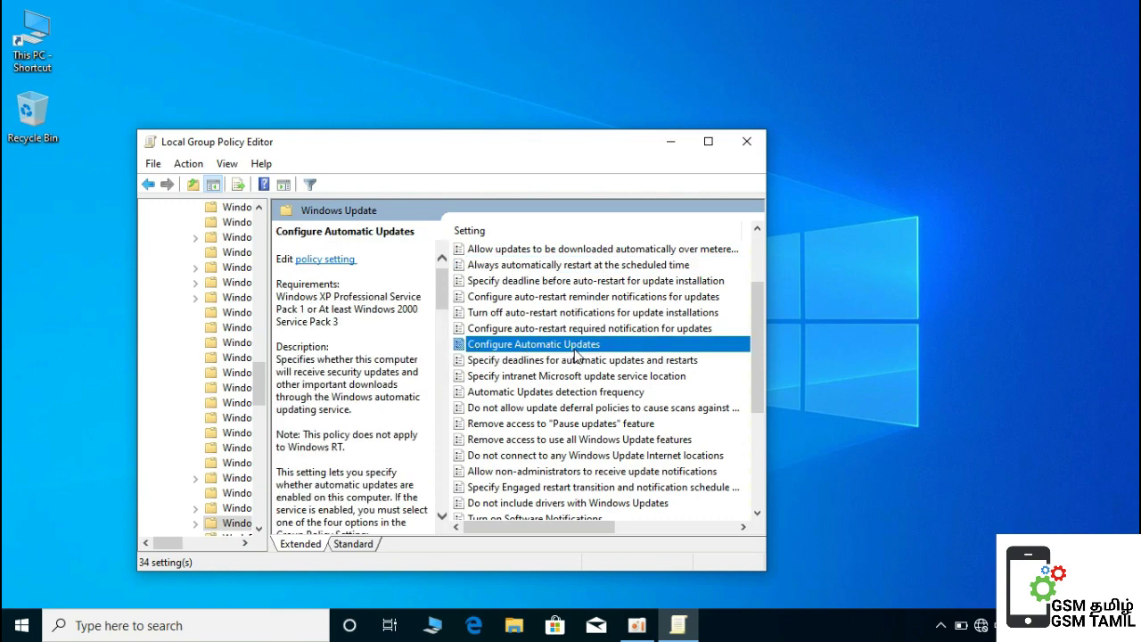
pyautogui.doubleClick(575, 350)
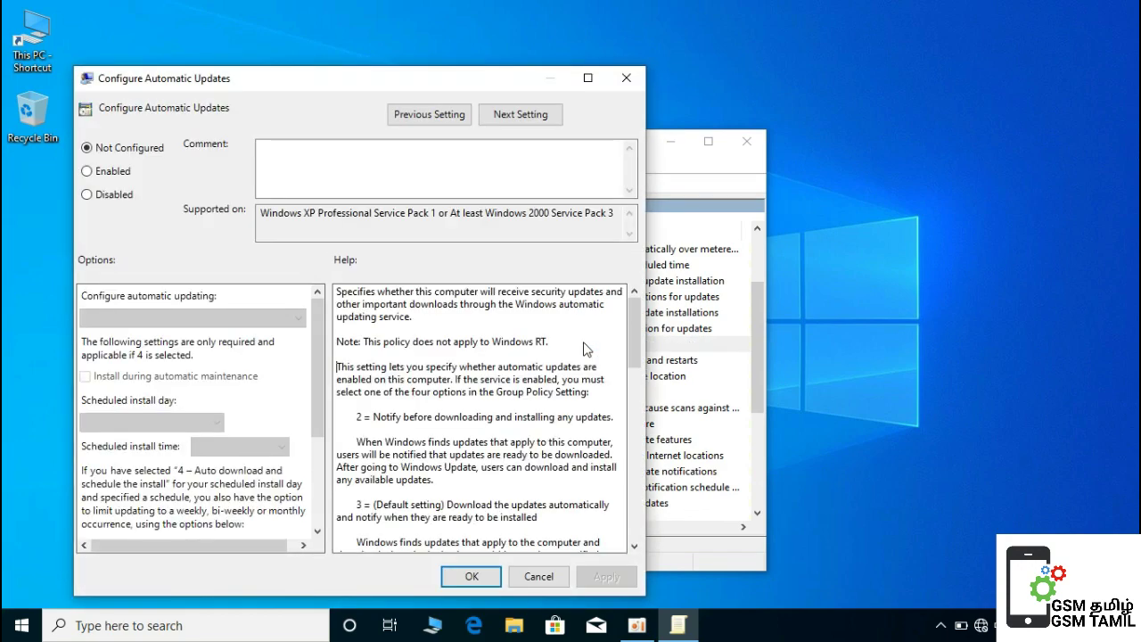
pyautogui.moveTo(380, 84); pyautogui.dragTo(538, 64)
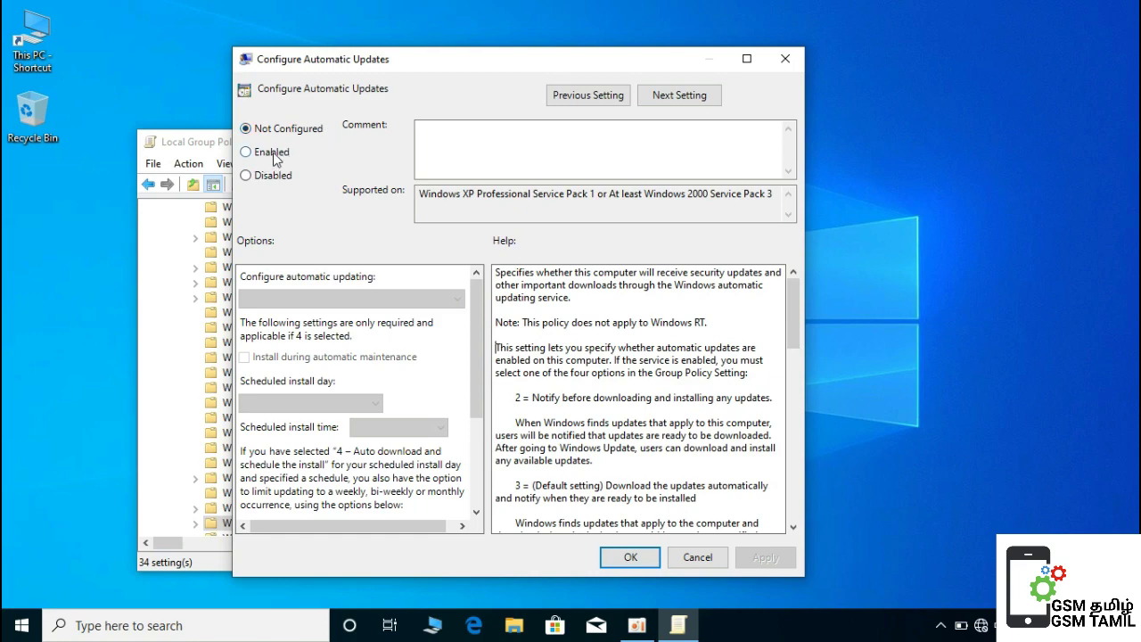
# Enable the policy with "2 - Notify for download and auto install", apply and confirm it, and close the Local Group Policy Editor
pyautogui.click(255, 155)
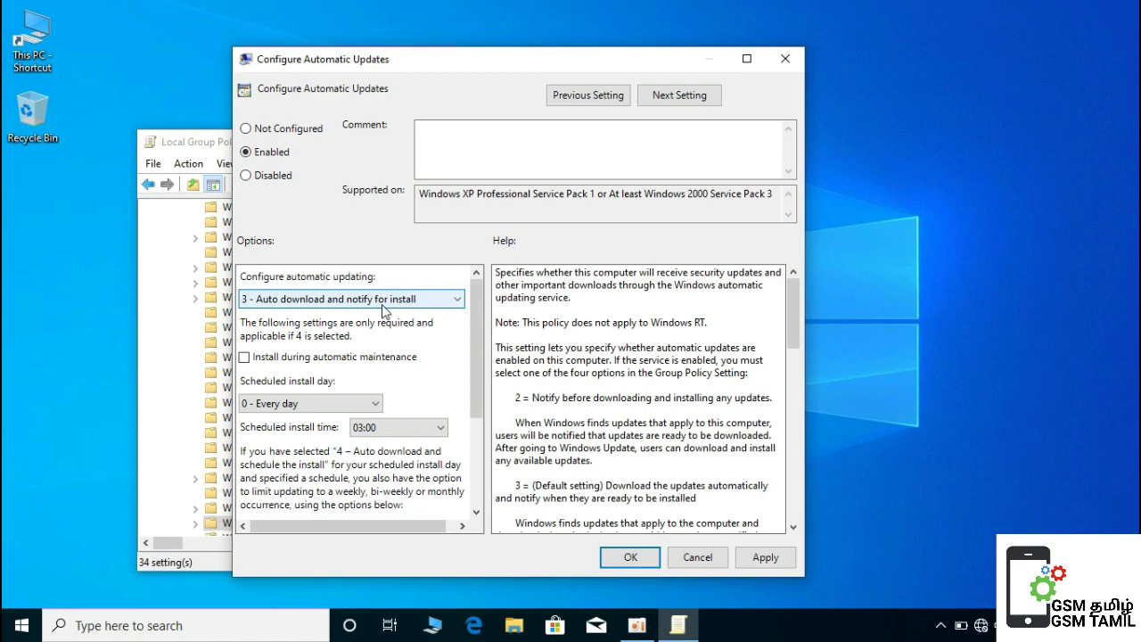
pyautogui.click(437, 304)
pyautogui.click(437, 303)
pyautogui.click(406, 303)
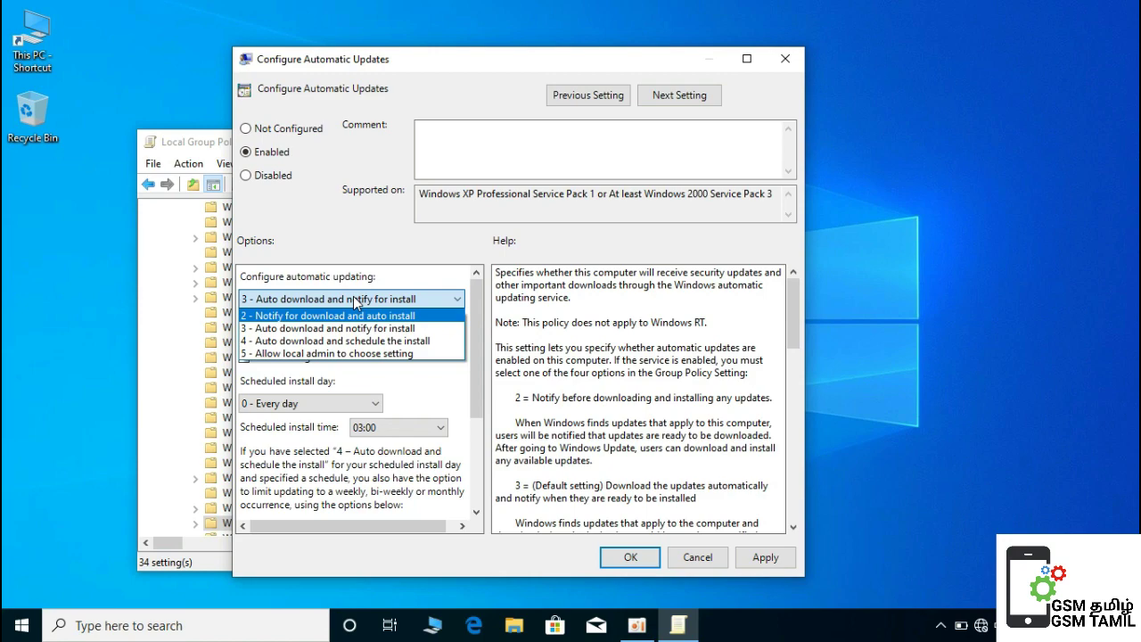
pyautogui.click(312, 317)
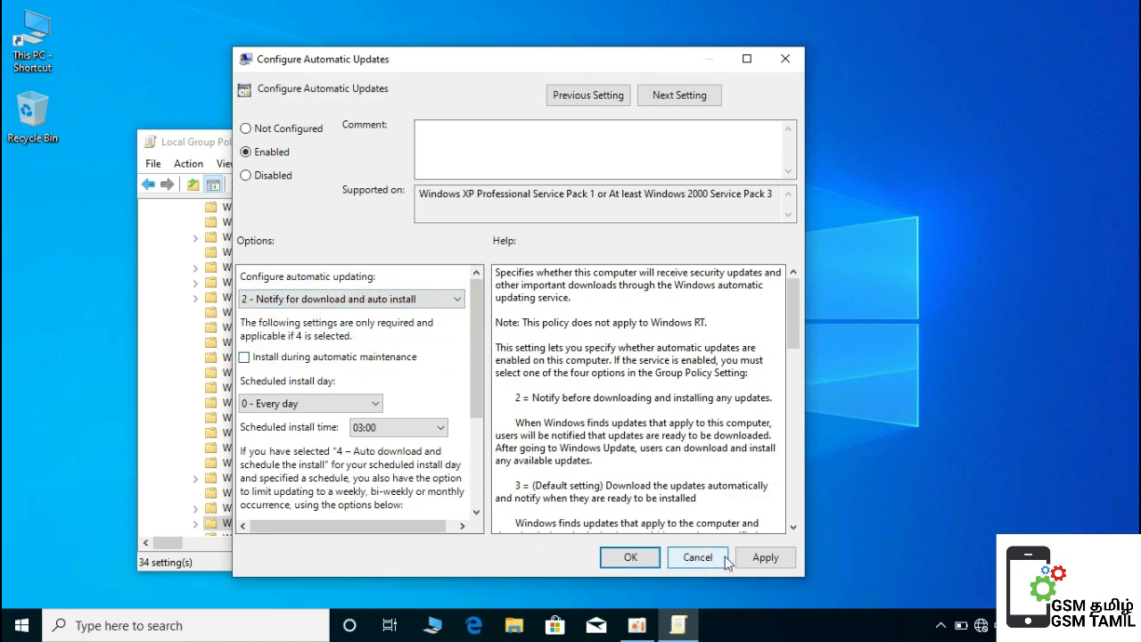
pyautogui.click(760, 558)
pyautogui.click(650, 560)
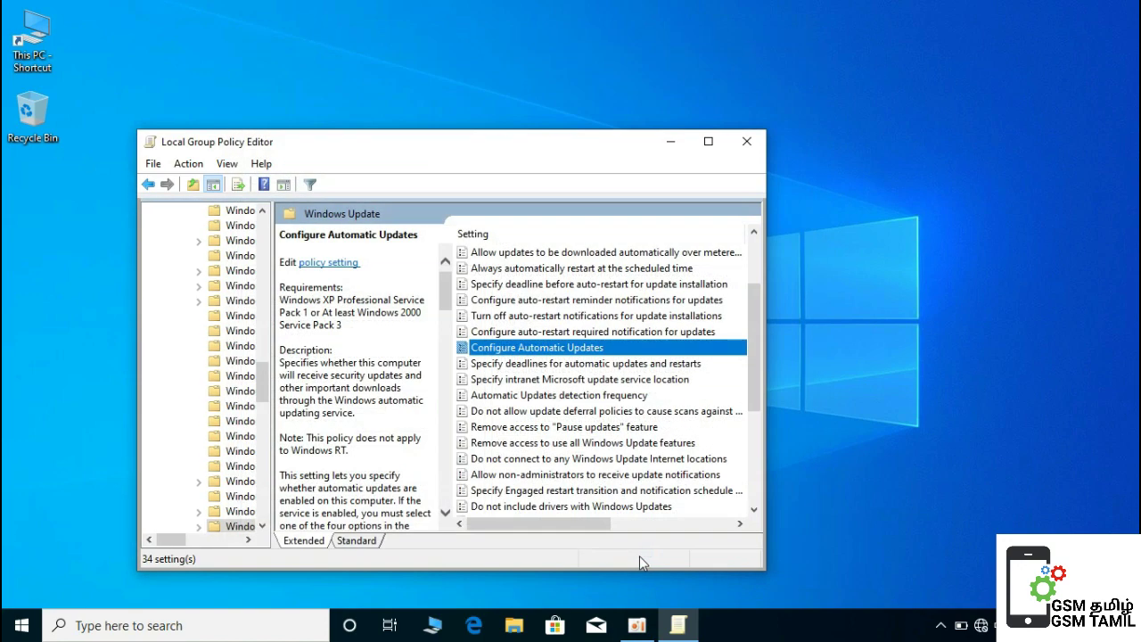
pyautogui.click(746, 140)
pyautogui.rightClick(705, 210)
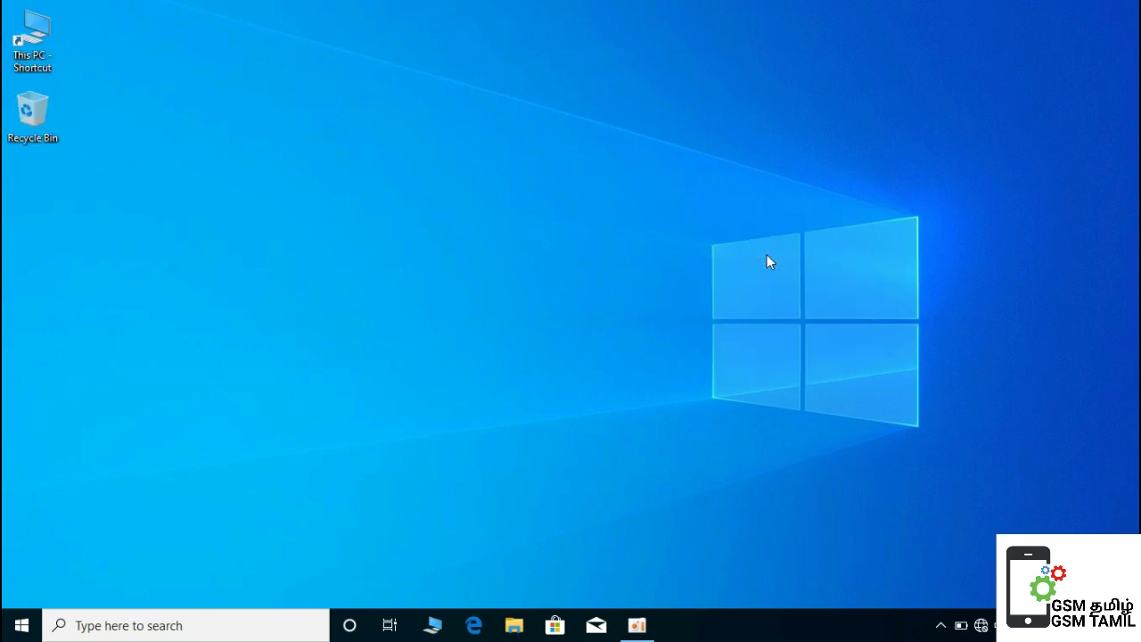